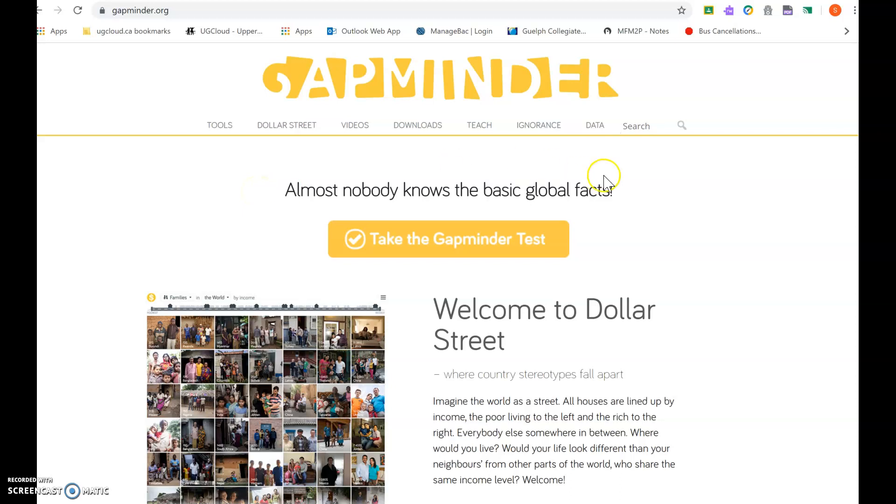
Open Gapminder's data page, dismiss the indicator selector and look through the outdated list of Gapminder World indicators.
left_click(596, 125)
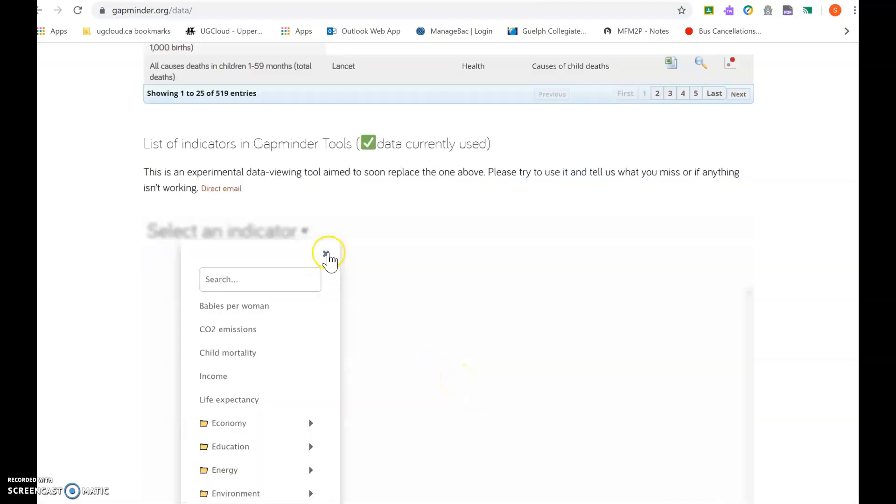
left_click(326, 254)
scroll(473, 159, "up", 12)
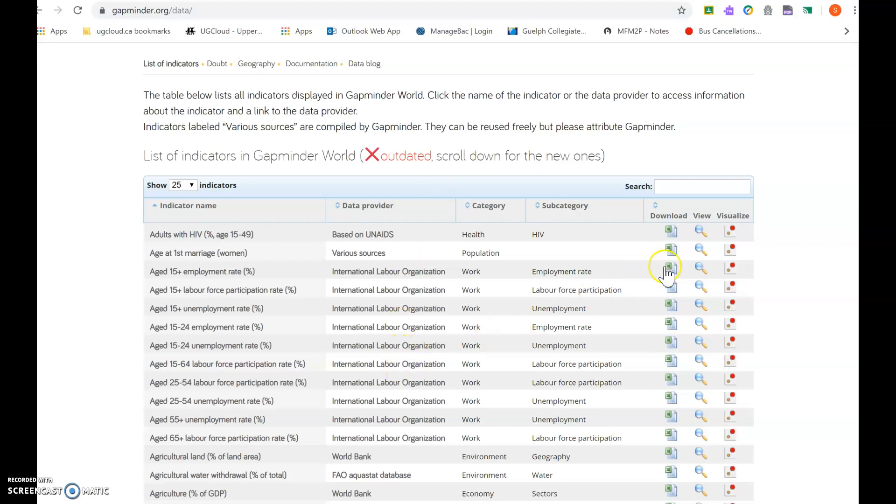
scroll(390, 304, "up", 2)
scroll(396, 316, "down", 2)
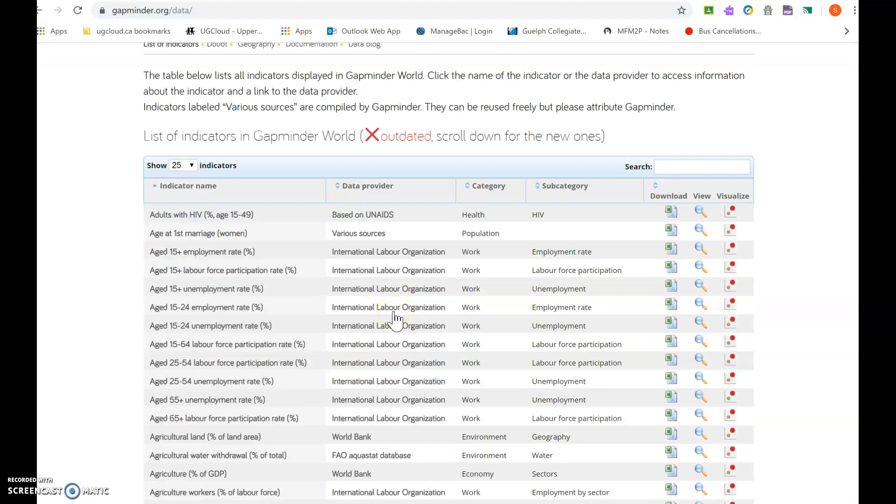
scroll(396, 319, "down", 3)
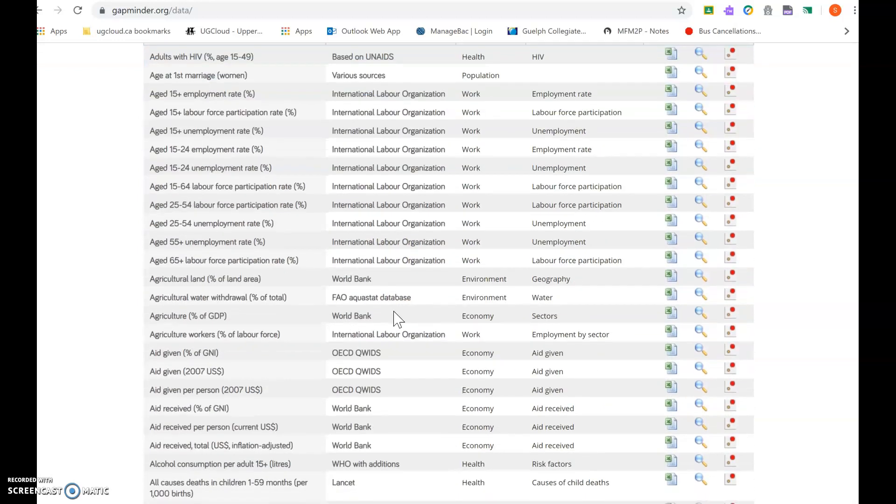
scroll(397, 319, "down", 6)
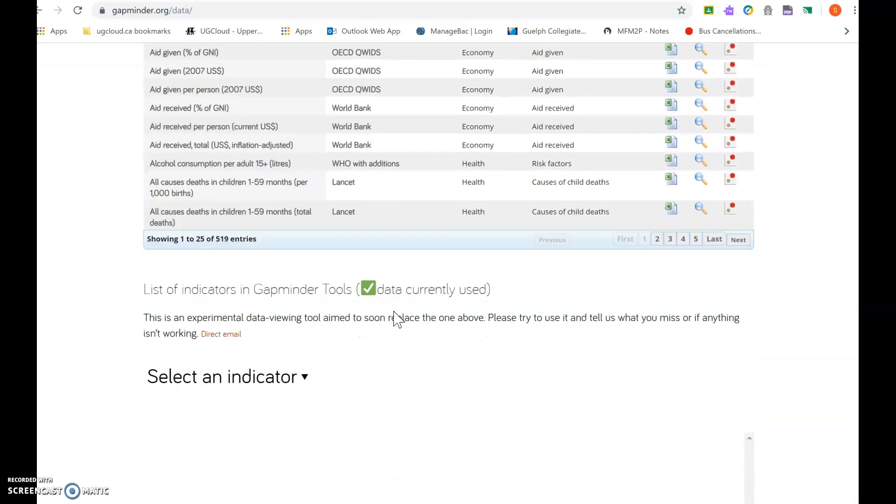
Select the CO2 emissions (tonnes per person) indicator under Environment, Emissions, and download its data as CSV.
left_click(303, 340)
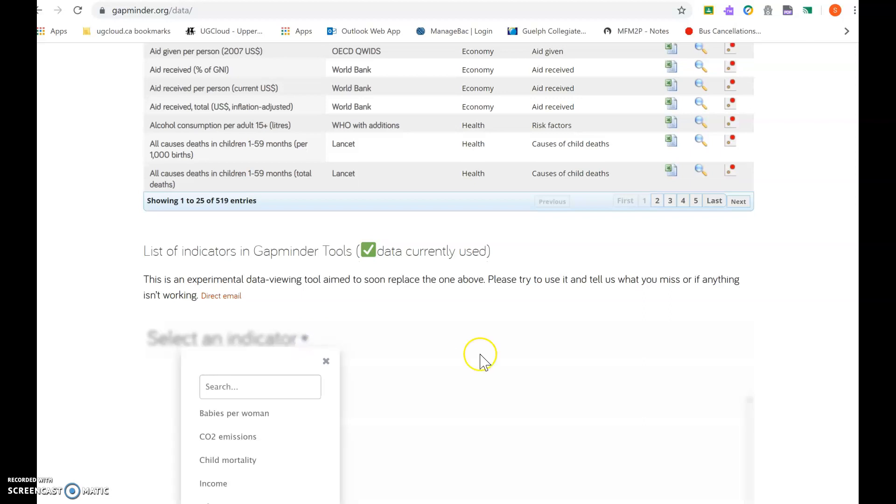
scroll(442, 398, "down", 5)
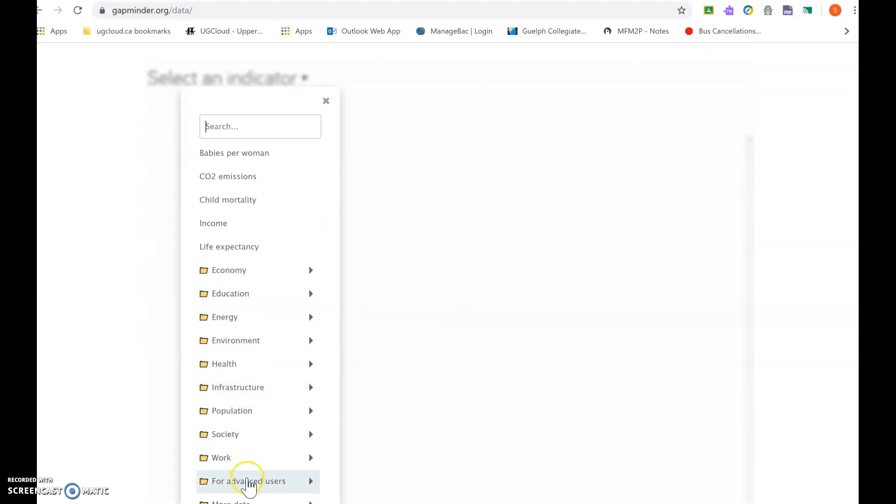
left_click(267, 343)
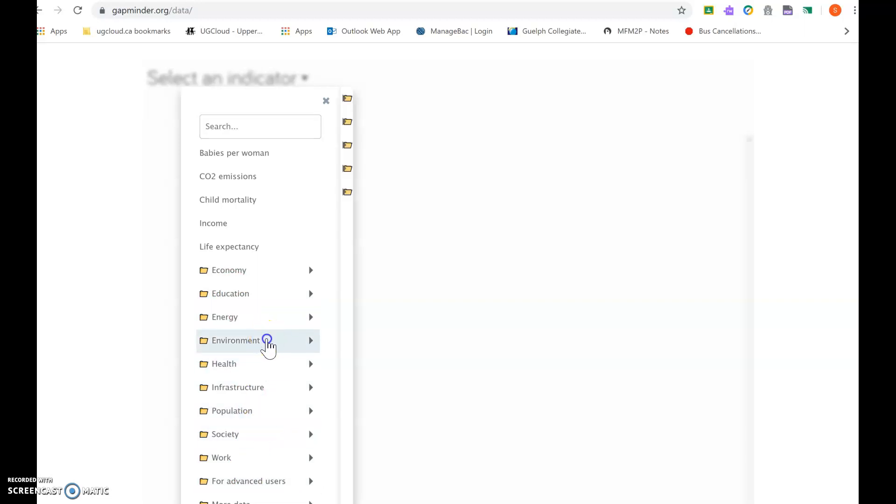
left_click(404, 123)
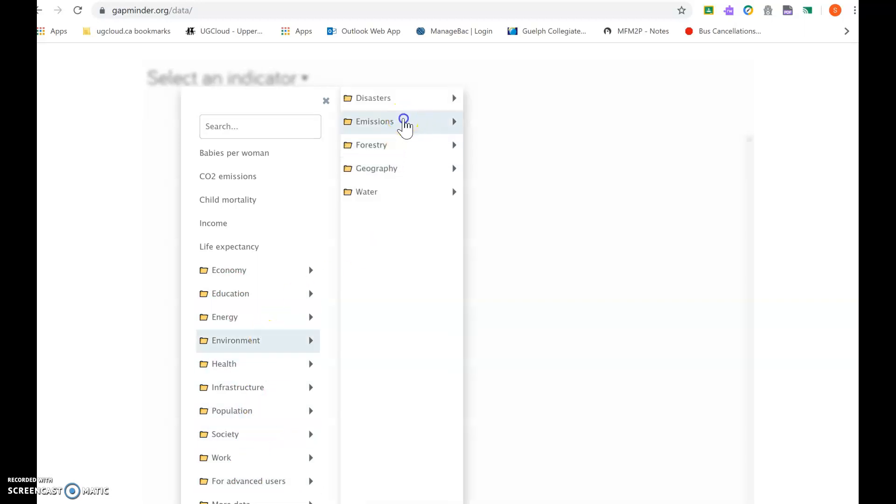
mouse_move(543, 107)
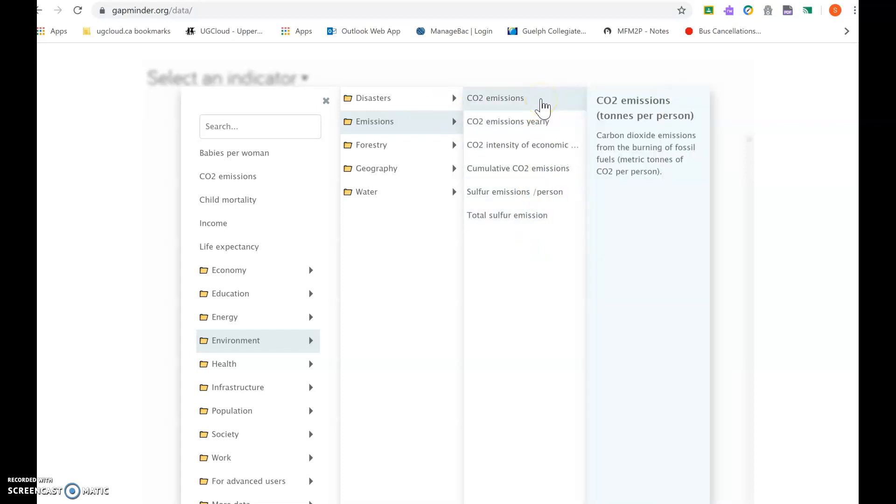
mouse_move(559, 133)
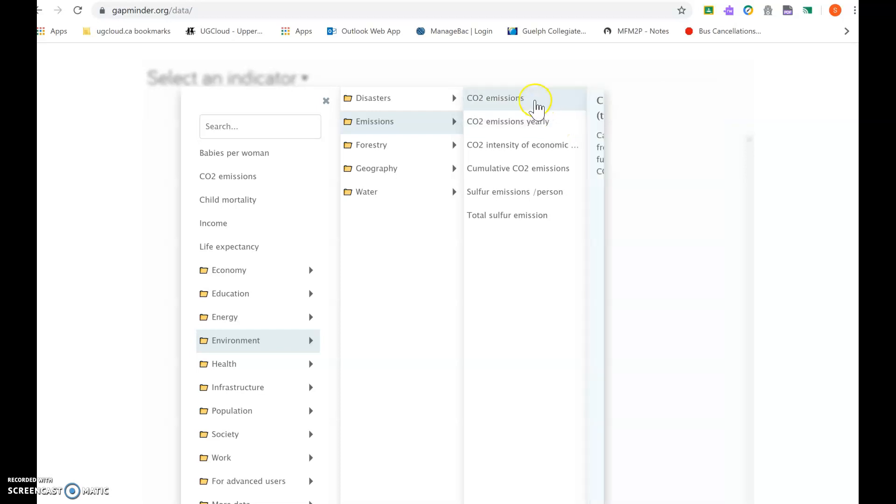
left_click(537, 105)
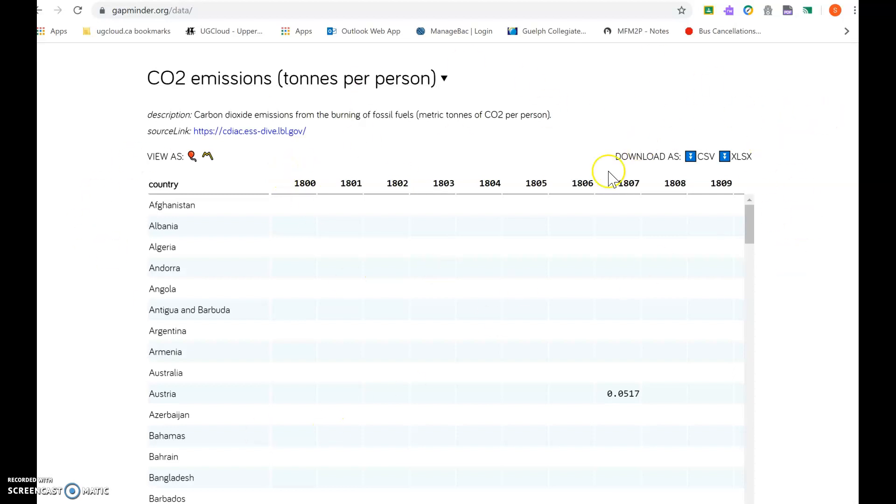
left_click(694, 162)
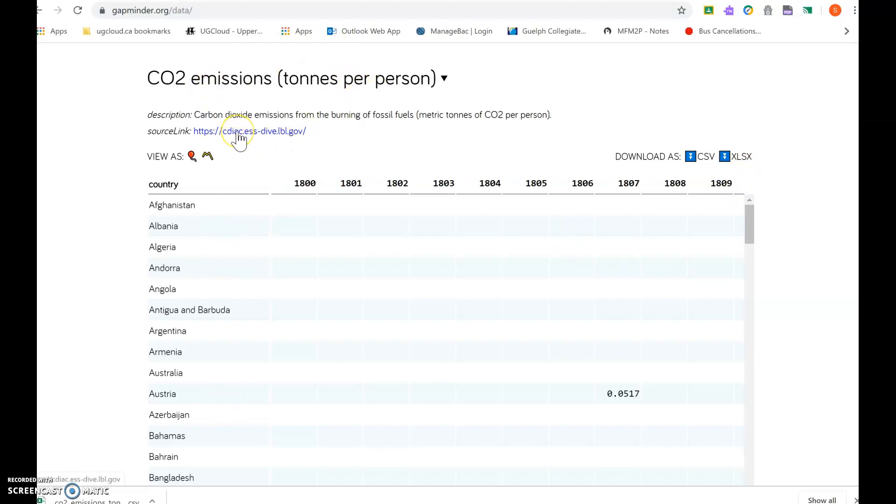
left_click(443, 80)
left_click(555, 74)
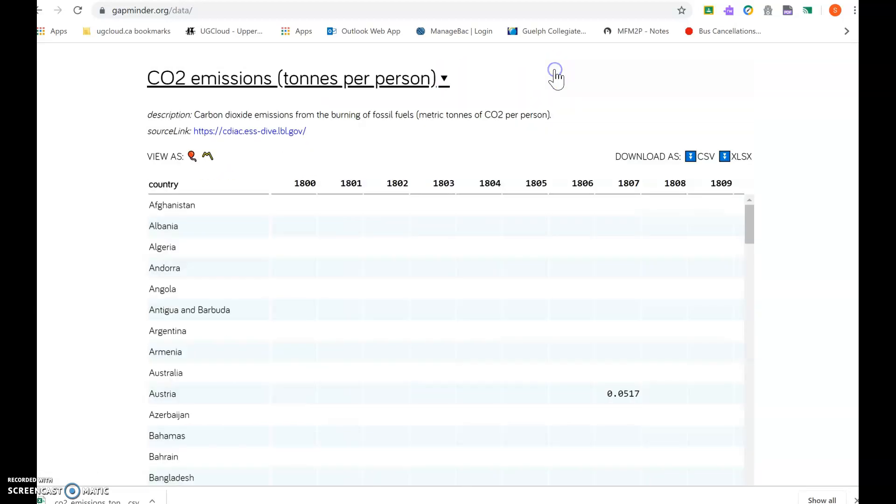
scroll(499, 149, "down", 1)
left_click(497, 149)
scroll(497, 150, "up", 3)
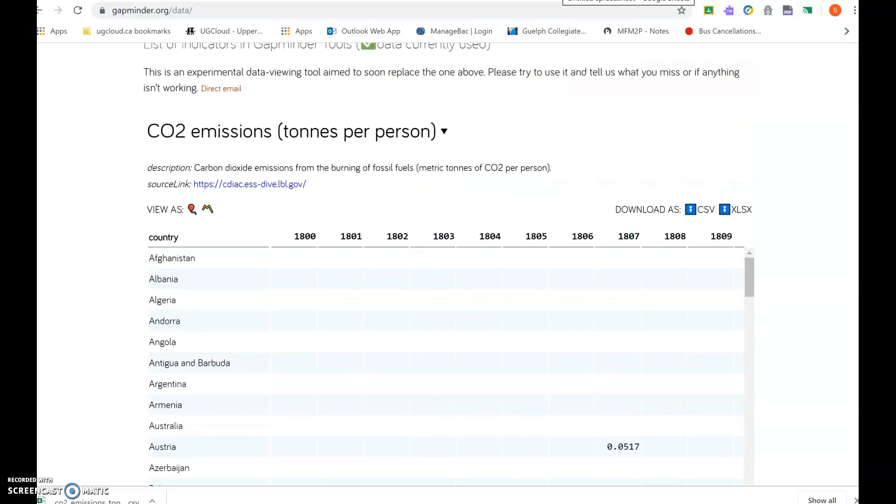
Switch to the co2_emissions_tonnes_per_person spreadsheet in Google Sheets and look through its year columns and country rows.
left_click(677, 1)
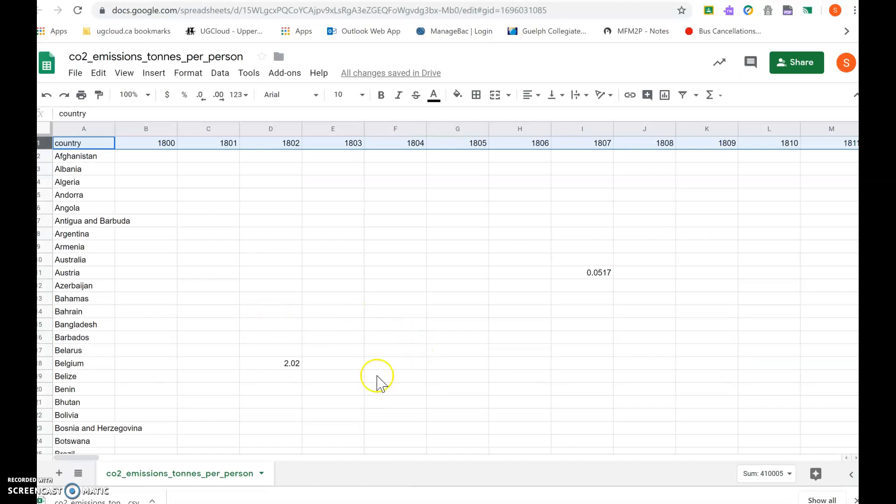
left_click(262, 476)
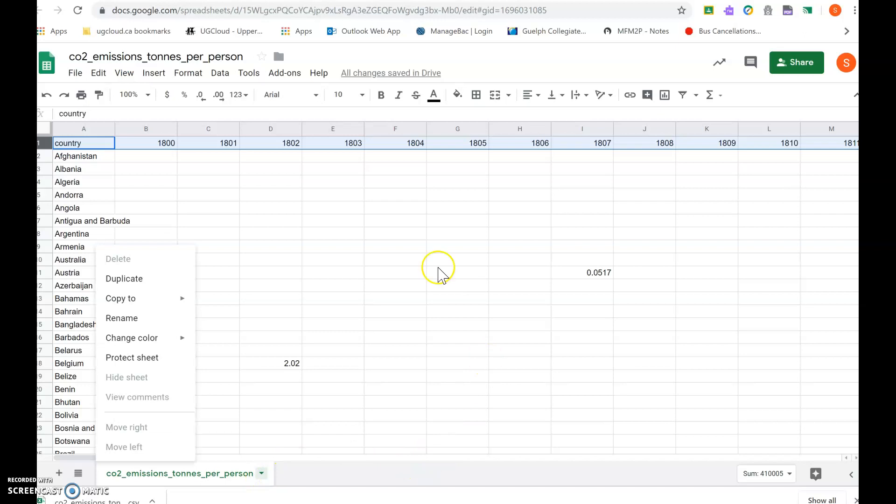
left_click(255, 189)
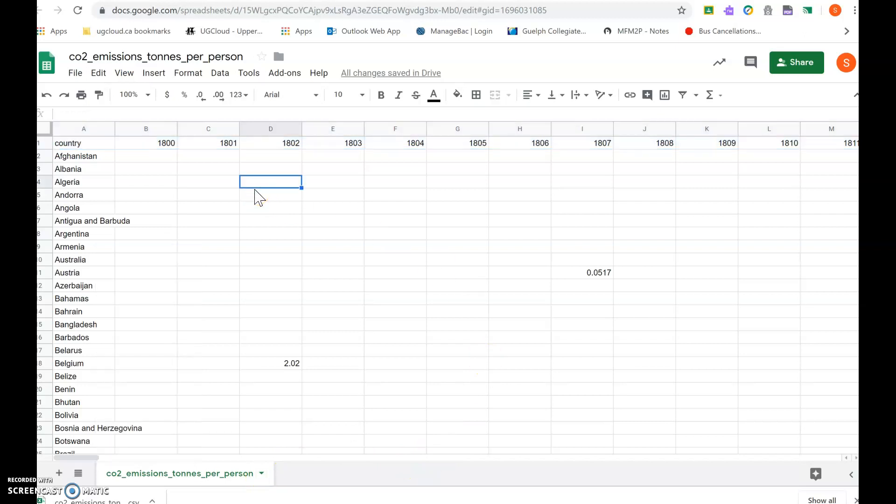
scroll(256, 196, "right", 10)
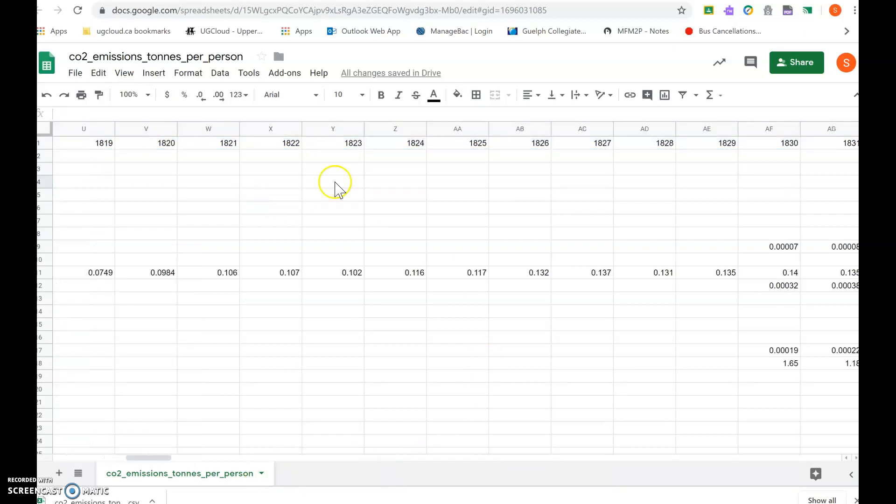
scroll(736, 230, "right", 20)
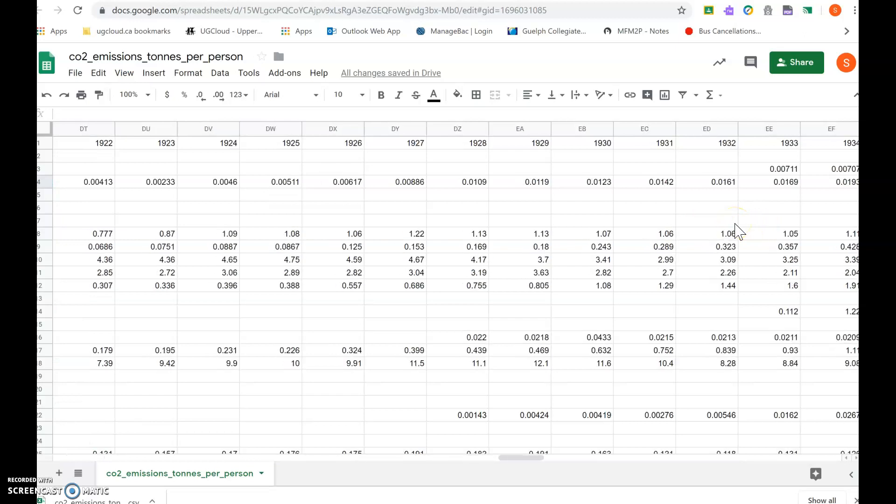
scroll(736, 231, "right", 17)
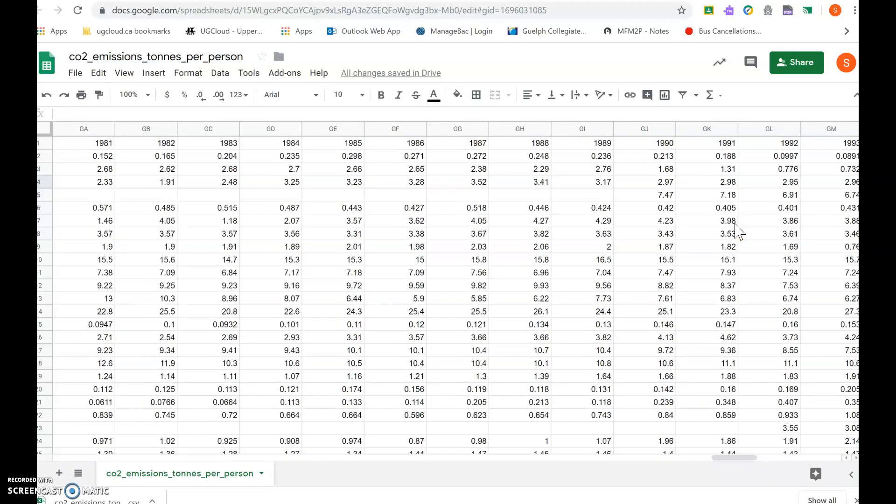
scroll(736, 231, "right", 4)
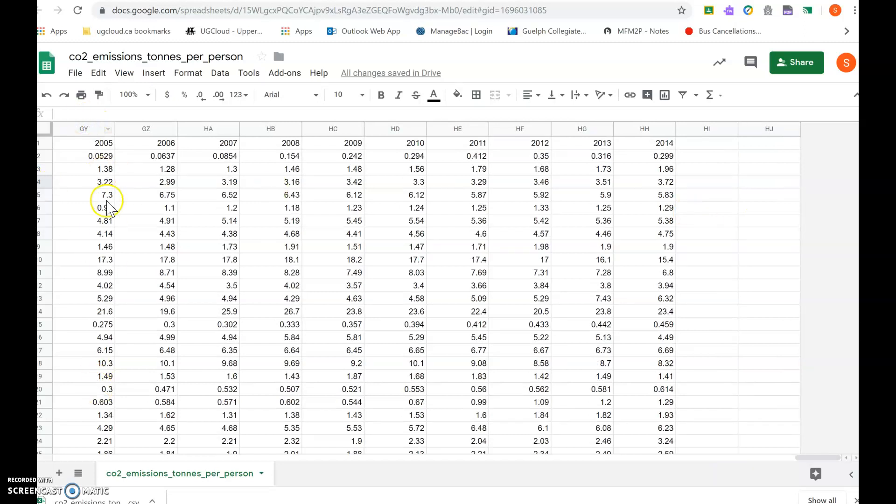
scroll(130, 297, "down", 3)
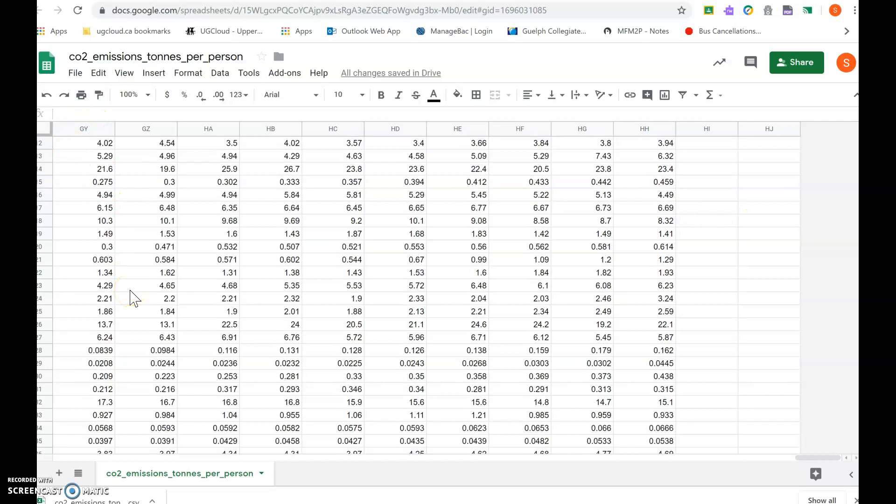
scroll(134, 298, "left", 20)
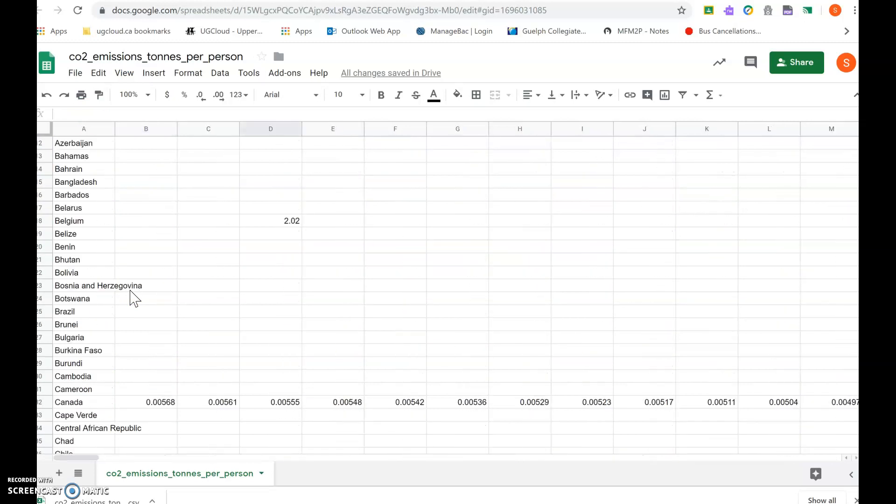
Freeze the first row with the years and the first column with the country names.
left_click(127, 74)
mouse_move(160, 102)
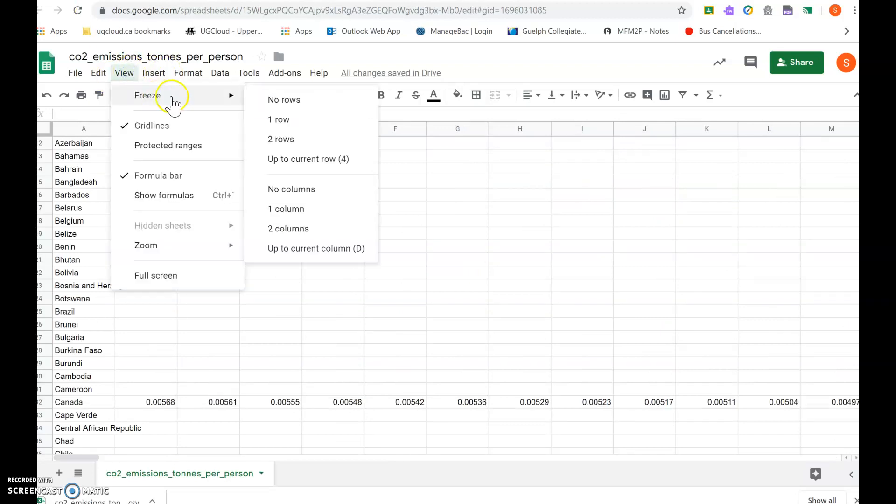
left_click(280, 119)
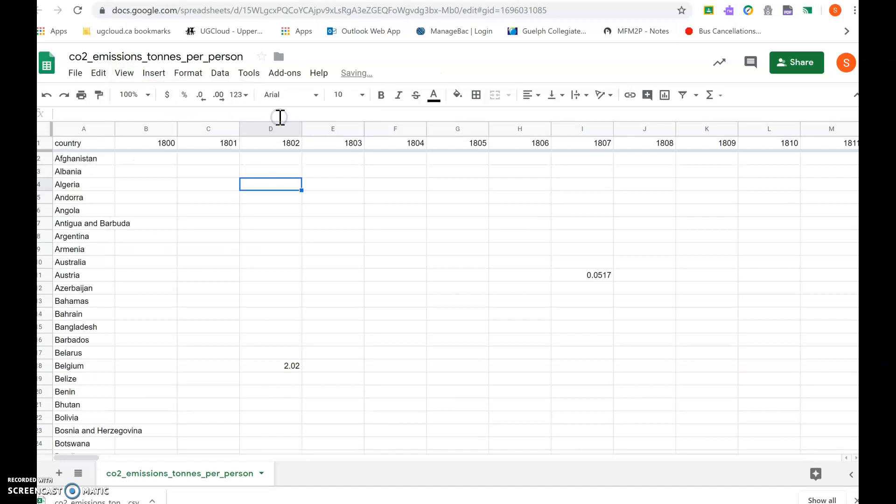
left_click(122, 75)
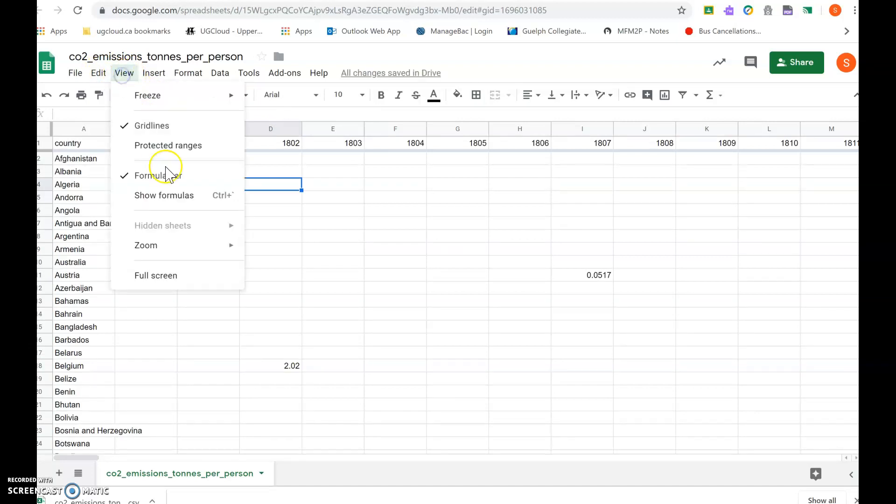
mouse_move(200, 94)
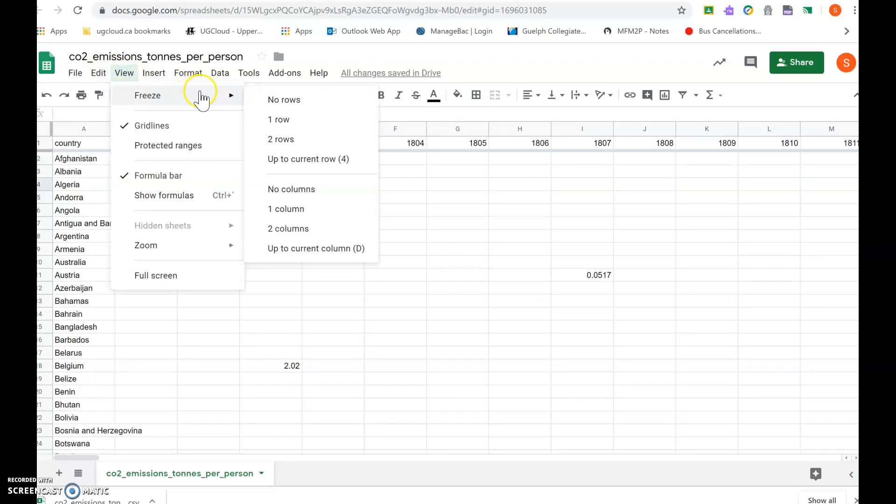
left_click(303, 209)
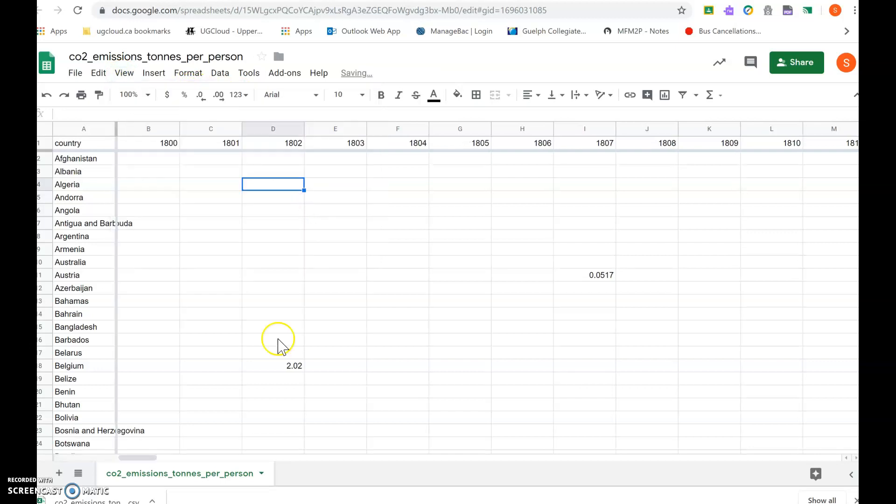
Examine Canada's row of CO2 emissions per person across the twentieth-century year columns.
scroll(361, 355, "right", 20)
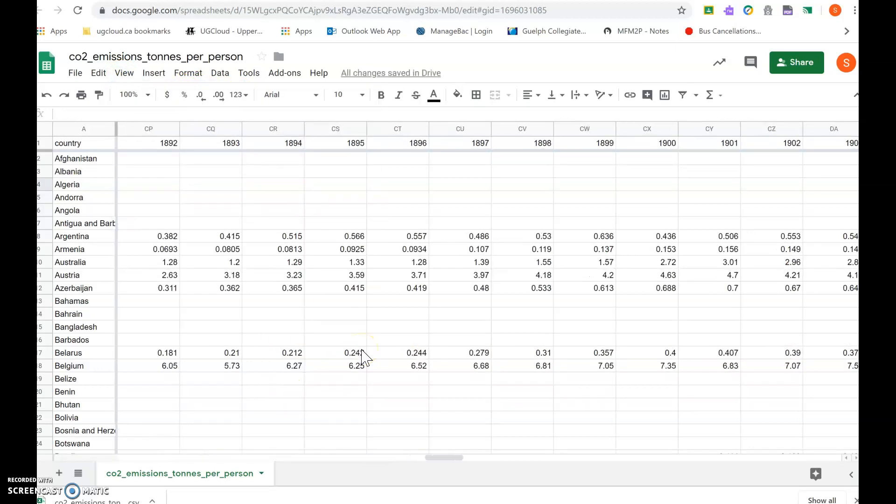
scroll(365, 358, "right", 5)
scroll(366, 359, "down", 7)
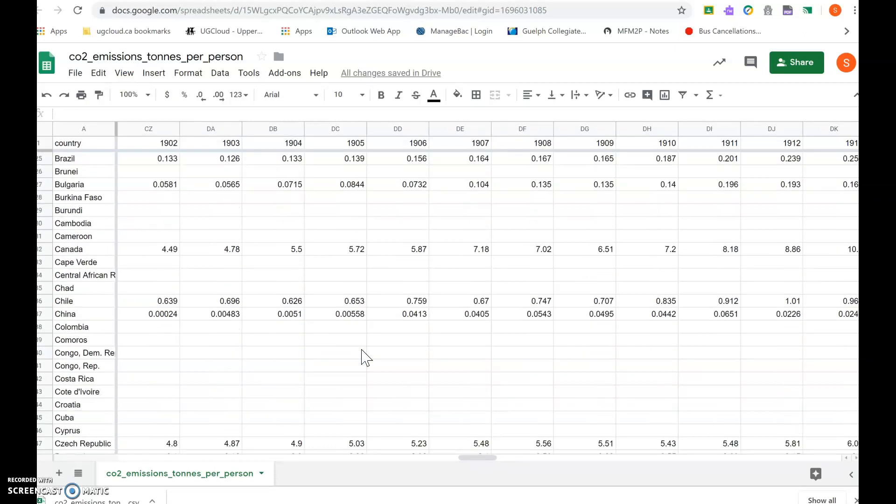
scroll(365, 359, "down", 1)
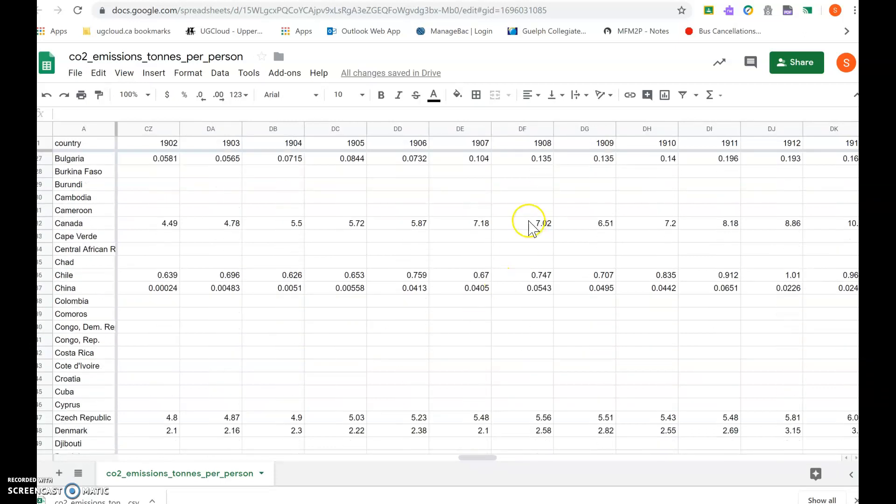
scroll(532, 229, "right", 7)
scroll(532, 229, "right", 9)
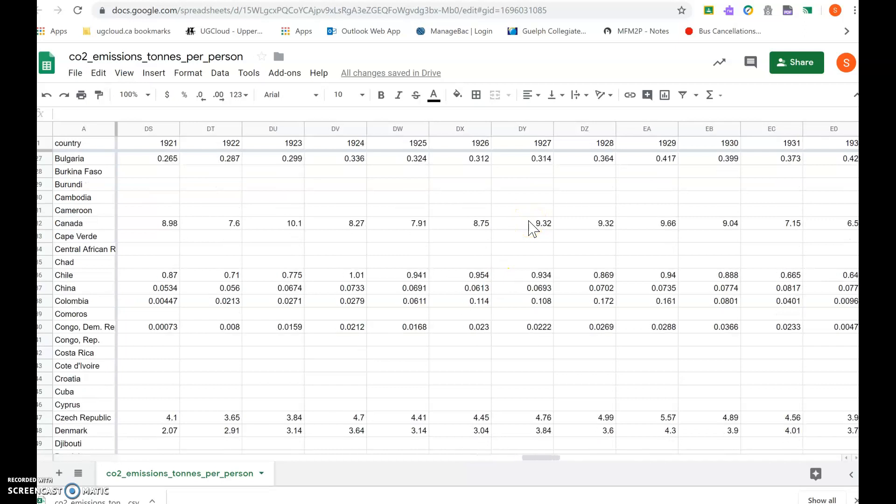
scroll(533, 229, "right", 9)
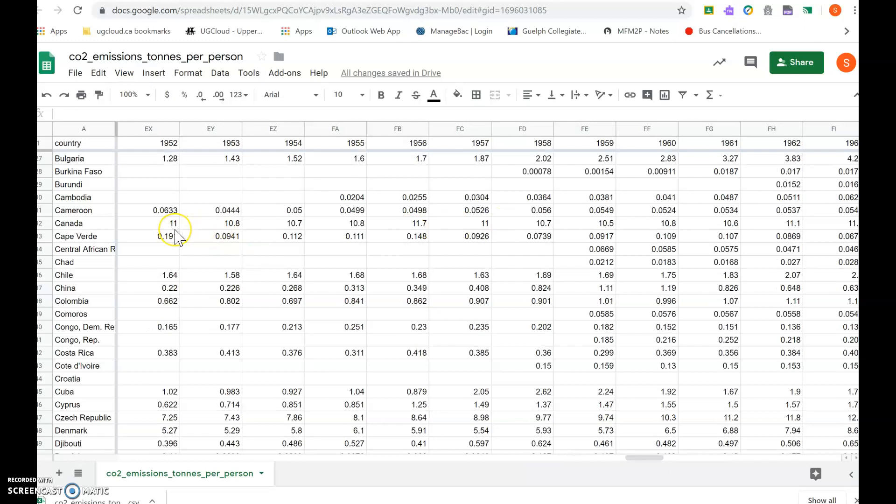
scroll(200, 243, "left", 5)
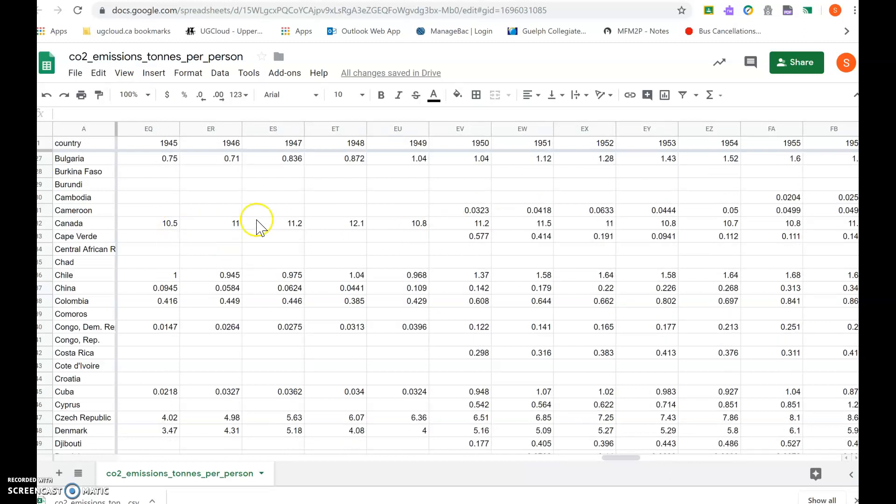
Copy Canada's CO2 emissions values from 1950 through 2014 in the co2_emissions_tonnes_per_person spreadsheet.
left_click(479, 226)
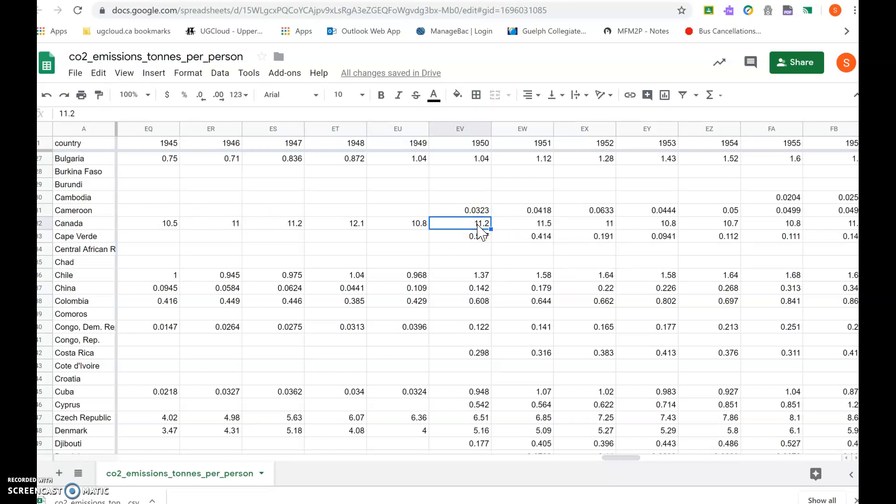
key("shift+Right")
key("shift+Right")
key("shift+Right")
key("shift+Right")
key("shift+Right")
key("shift+Right")
key("shift+Right")
key("shift+Right")
key("shift+Right")
key("shift+Right")
key("shift+Right")
key("shift+Right")
key("shift+Right")
key("shift+Right")
key("shift+Right")
key("shift+Right")
key("shift+Right")
key("shift+Right")
key("shift+Right")
key("shift+Right")
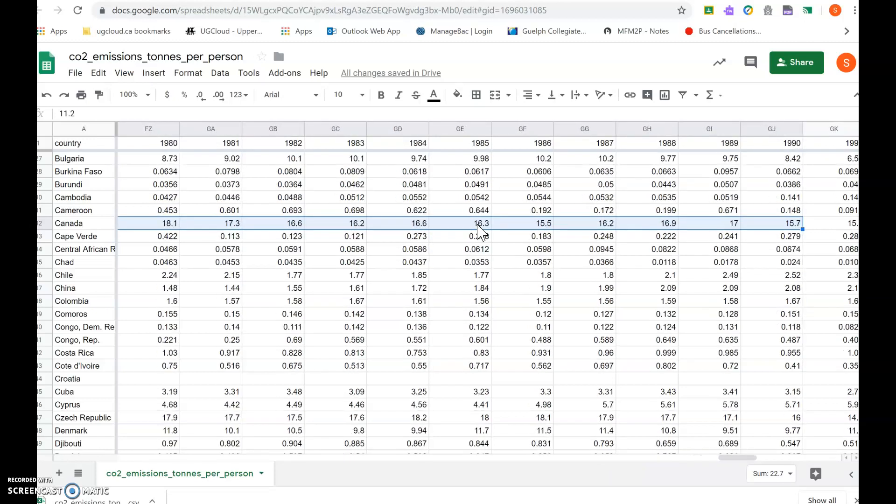
key("shift+Right")
key("shift+Right")
key("shift+Right")
key("shift+Right")
key("shift+Right")
key("shift+Right")
key("shift+Right")
key("shift+Right")
key("shift+Right")
key("shift+Right")
key("shift+Right")
key("shift+Right")
key("shift+Right")
key("shift+Right")
key("shift+Right")
key("shift+Right")
key("shift+Right")
key("shift+Right")
key("shift+Right")
key("shift+Right")
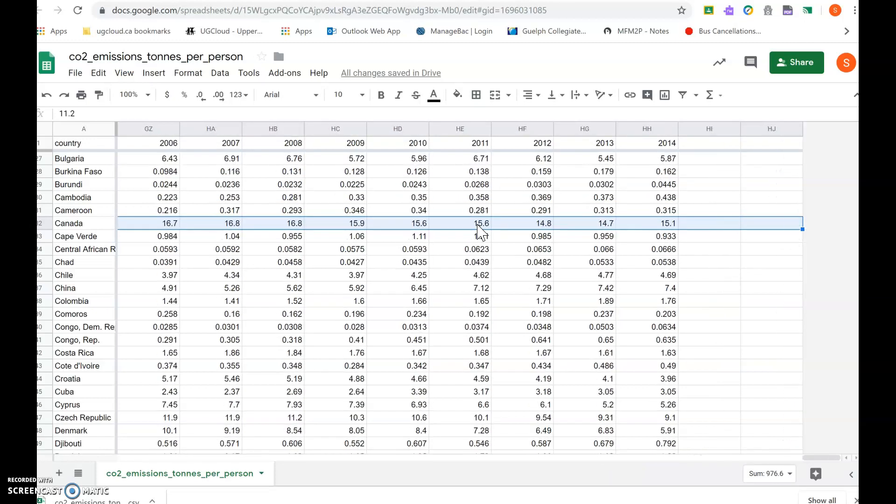
key("shift+Left")
key("shift+Left")
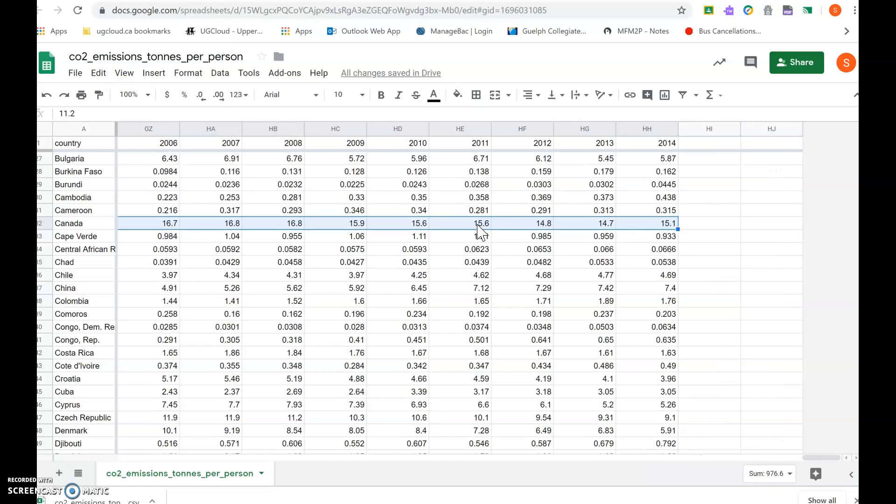
key("ctrl+c")
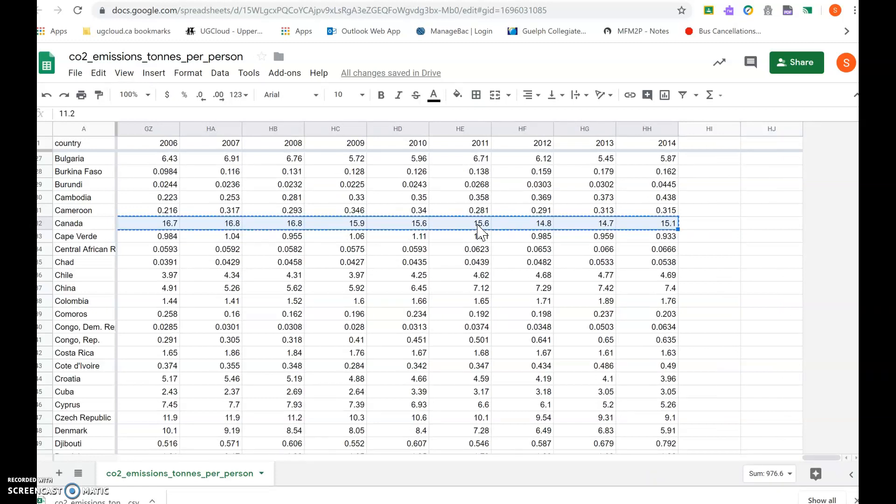
Switch to the untitled spreadsheet, enter the heading Canada in B2 and paste the copied values starting at B3.
key("ctrl+Tab")
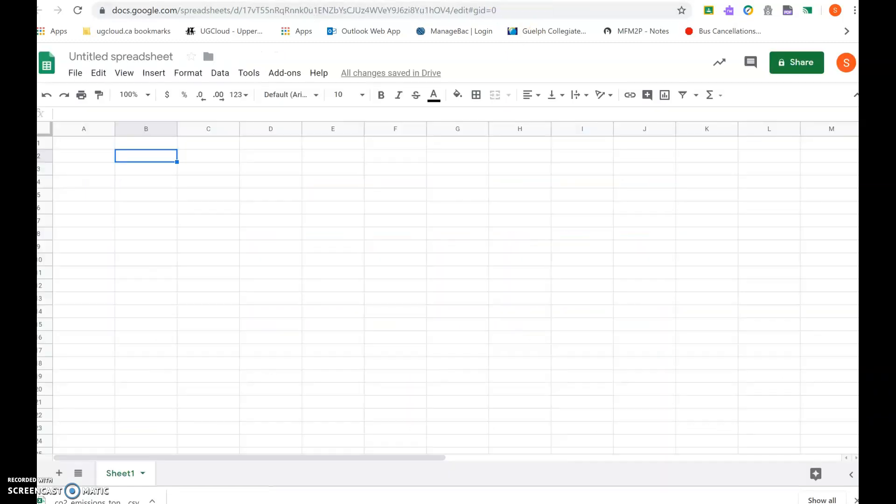
type("Can")
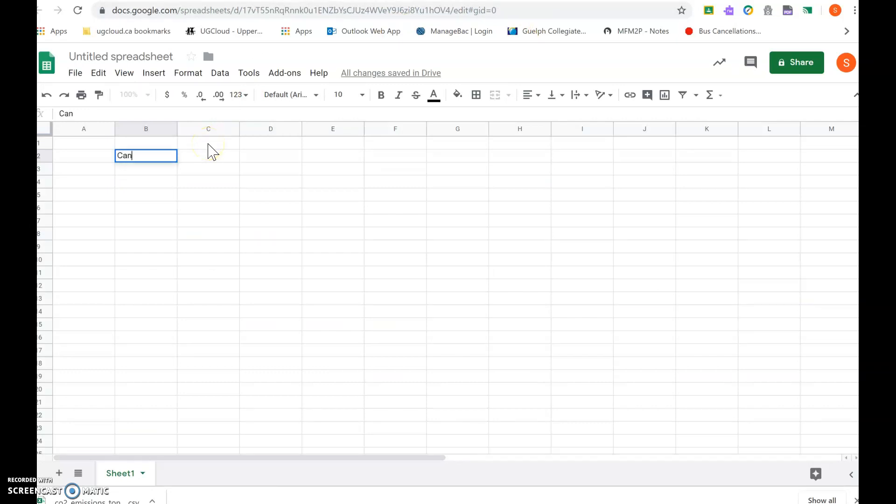
type("ada")
key("Return")
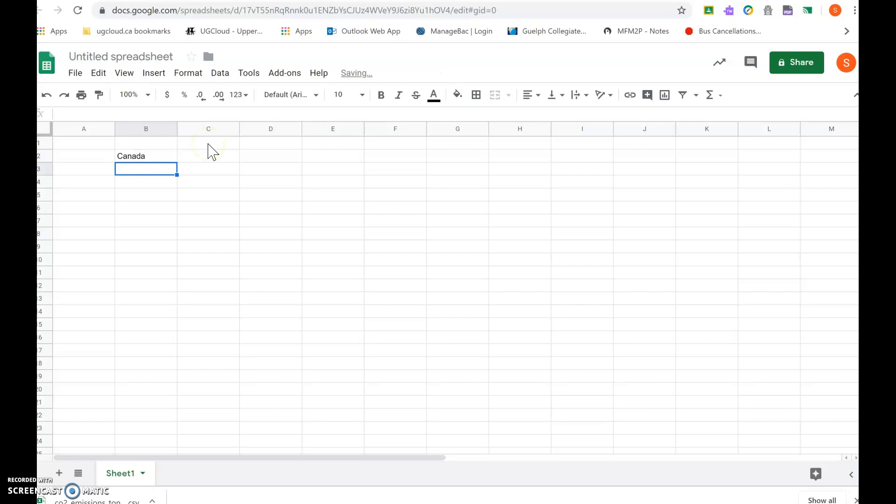
key("ctrl+v")
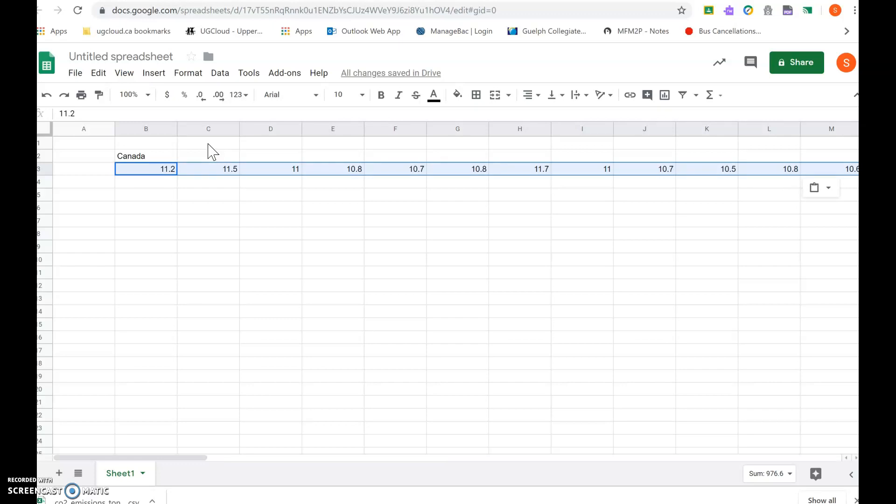
Copy the pasted row of Canada's values and paste it transposed from B3 down column B.
key("ctrl+c")
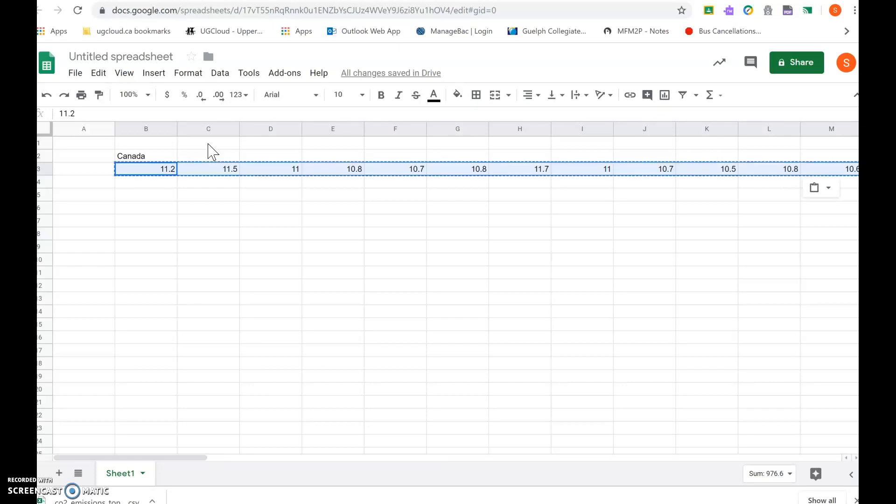
left_click(168, 171)
right_click(147, 170)
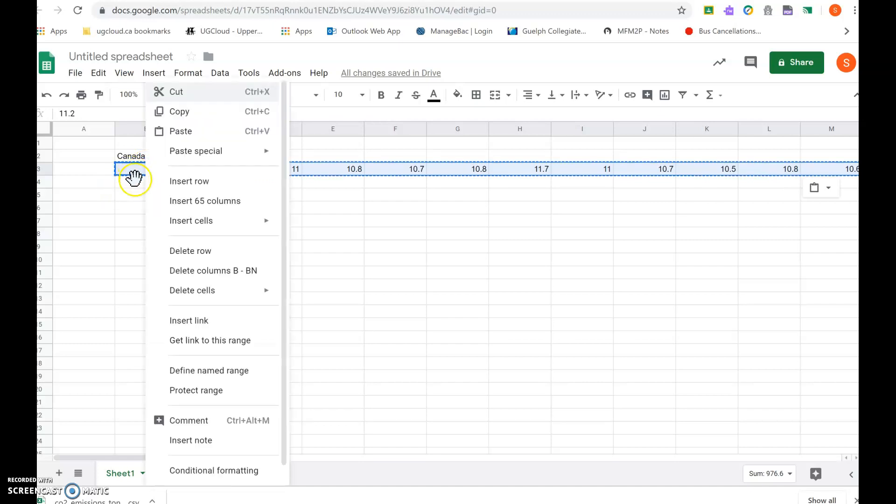
left_click(134, 185)
left_click(138, 173)
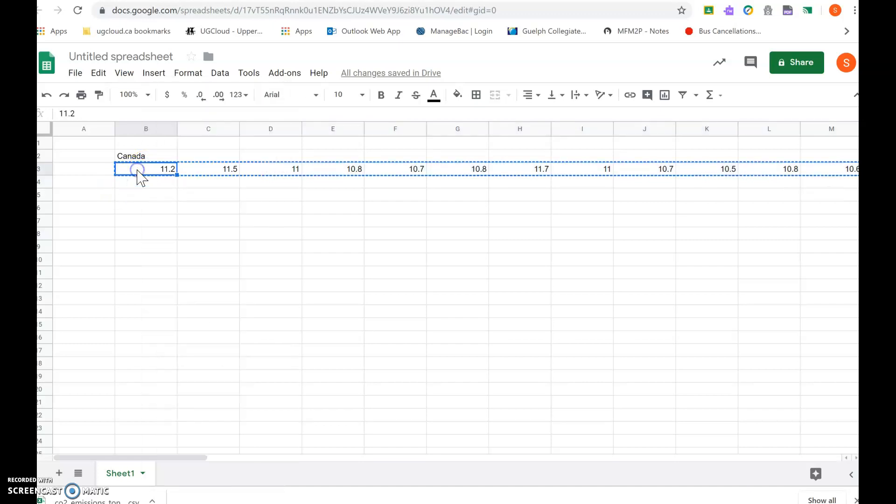
right_click(137, 170)
mouse_move(236, 154)
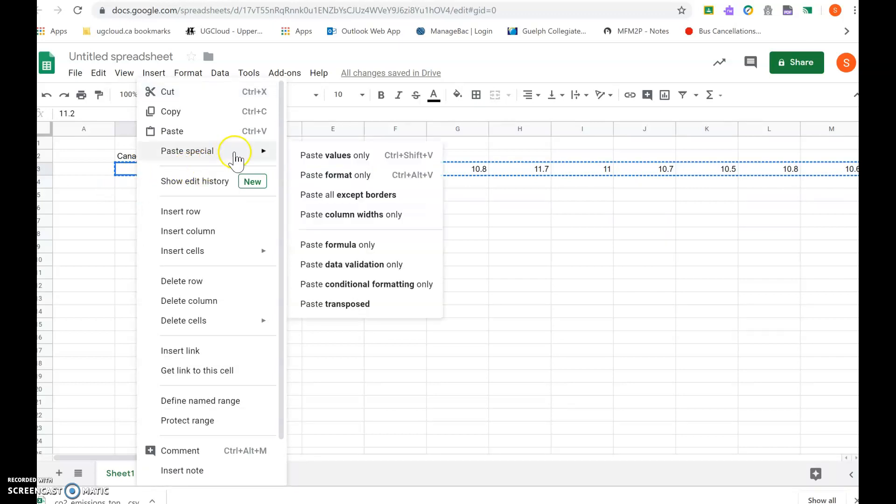
left_click(335, 304)
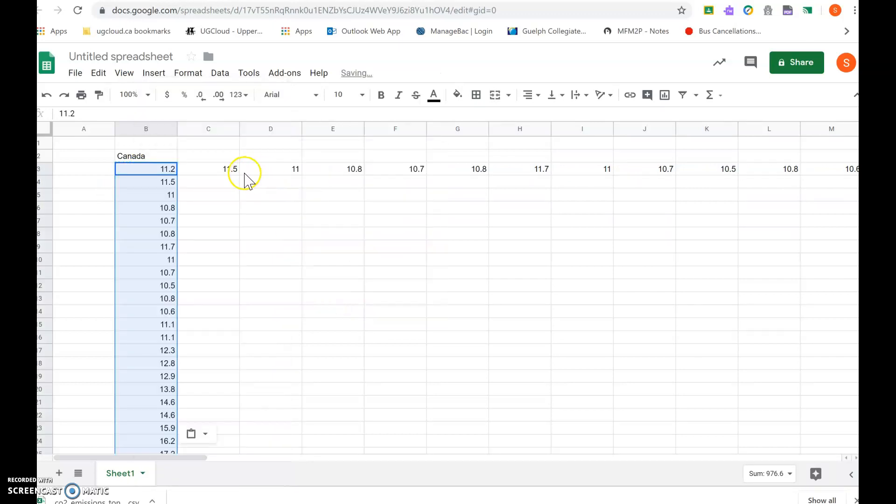
Clear the leftover horizontal Canada values in row 3 from C3 to BN3, keeping the transposed column.
left_click(214, 174)
key("shift+Right")
key("shift+Right")
key("shift+Right")
key("shift+Right")
key("shift+Right")
key("shift+Right")
key("shift+Right")
key("shift+Right")
key("shift+Right")
key("shift+Right")
key("shift+Right")
key("shift+Right")
key("shift+Right")
key("shift+Right")
key("shift+Right")
key("shift+Right")
key("shift+Right")
key("shift+Right")
key("shift+Right")
key("shift+Right")
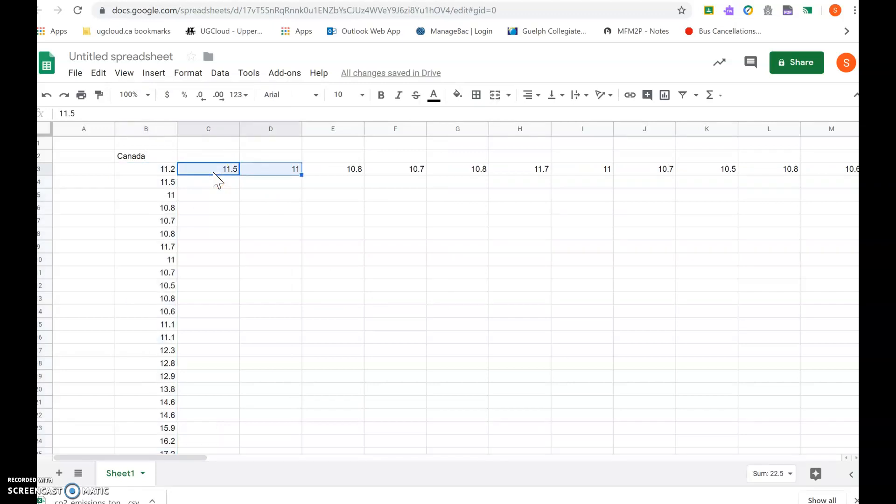
key("shift+Right")
key("shift+Right")
key("shift+Right")
key("shift+Right")
key("shift+Right")
key("shift+Right")
key("shift+Right")
key("shift+Right")
key("shift+Right")
key("shift+Right")
key("shift+Right")
key("shift+Right")
key("shift+Right")
key("shift+Right")
key("shift+Right")
key("shift+Right")
key("shift+Right")
key("shift+Right")
key("shift+Right")
key("shift+Right")
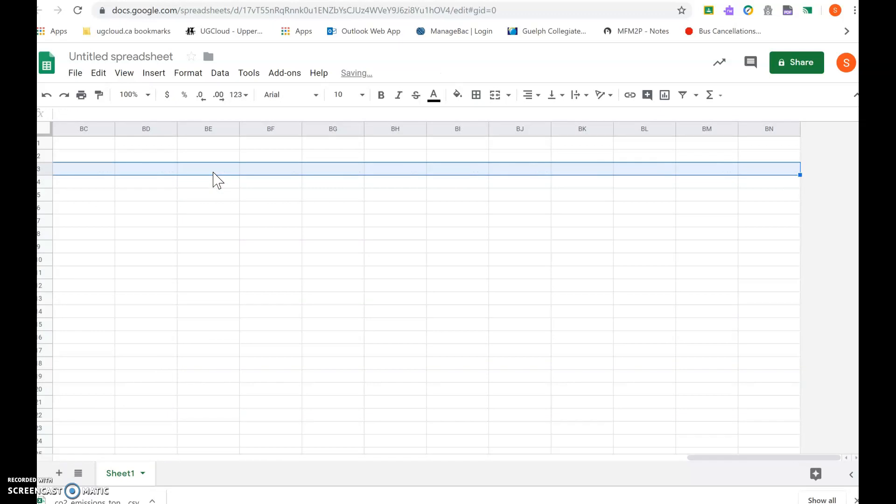
key("ctrl+z")
key("ctrl+z")
key("ctrl+y")
Enter the heading China in C2, beside the Canada heading.
key("Right")
key("Right")
key("Up")
type("C")
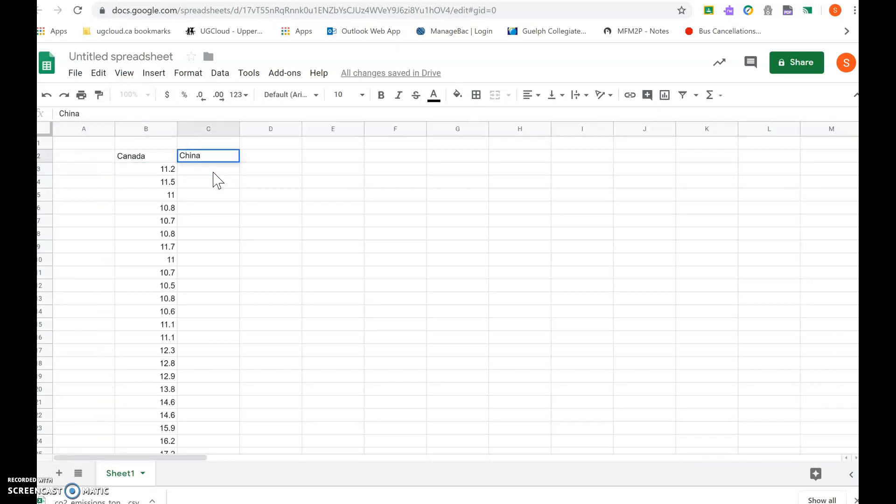
Switch to the co2_emissions_tonnes_per_person spreadsheet and copy China's values for the years 1950 to 2014.
key("ctrl+Tab")
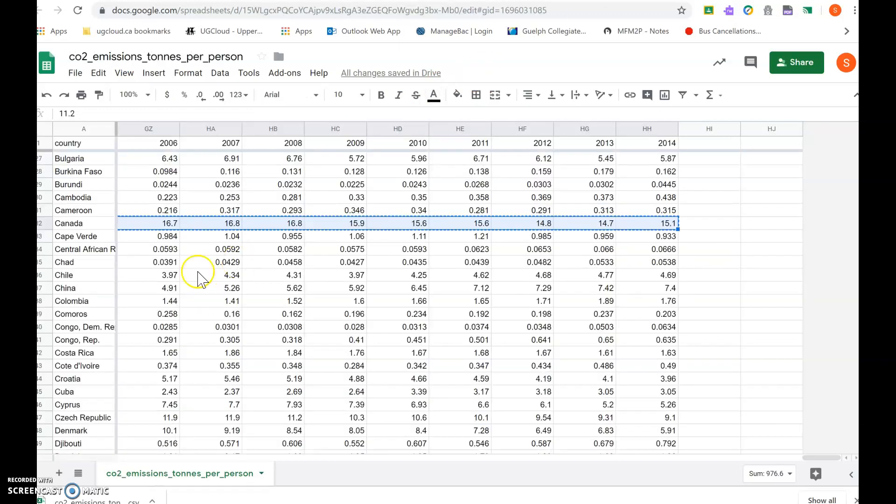
scroll(177, 268, "down", 1)
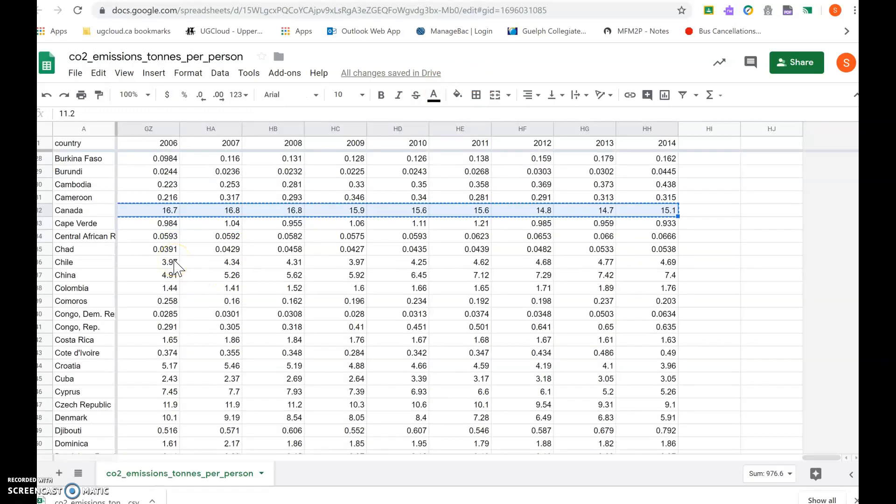
left_click(159, 276)
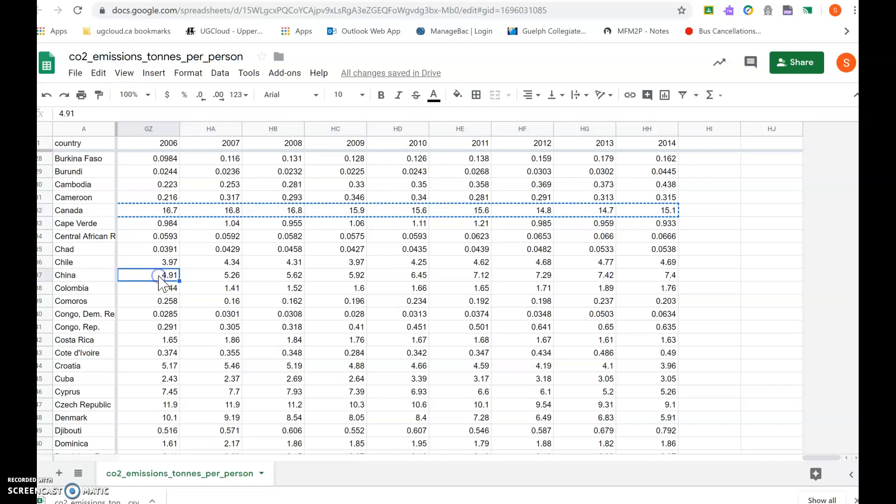
key("Left")
key("Left")
key("Left")
key("Left")
key("Left")
key("Left")
key("Left")
key("Left")
key("Left")
key("Left")
key("Left")
key("Left")
key("Left")
key("Left")
key("Left")
key("Left")
key("Left")
key("Left")
key("Left")
key("Left")
key("Left")
key("Left")
key("Left")
key("Left")
key("Left")
key("Left")
key("Left")
key("Left")
key("Left")
key("Left")
key("Left")
key("Left")
key("Left")
key("Left")
key("Left")
key("Left")
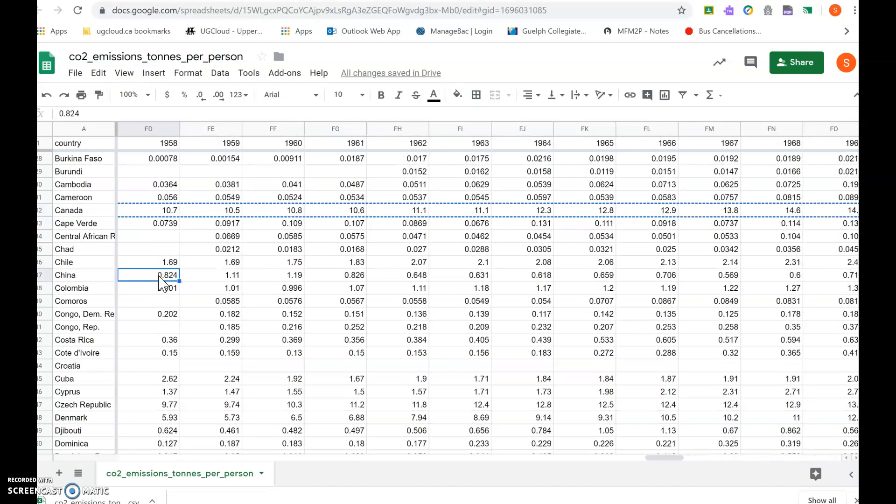
key("Left")
key("Left")
key("Left")
key("Left")
key("Left")
key("Left")
key("Left")
key("Left")
key("shift+Right")
key("shift+Right")
key("shift+Right")
key("shift+Right")
key("shift+Right")
key("shift+Right")
key("shift+Right")
key("shift+Right")
key("shift+Right")
key("shift+Right")
key("shift+Right")
key("shift+Right")
key("shift+Right")
key("shift+Right")
key("shift+Right")
key("shift+Right")
key("shift+Right")
key("shift+Right")
key("shift+Right")
key("shift+Right")
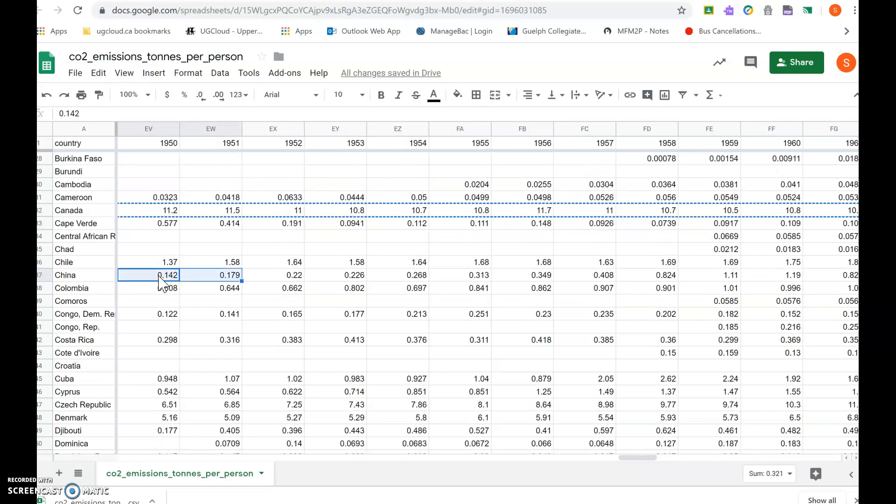
key("shift+Right")
key("shift+Right")
key("shift+Right")
key("shift+Right")
key("shift+Right")
key("shift+Right")
key("shift+Right")
key("shift+Right")
key("shift+Right")
key("shift+Right")
key("shift+Right")
key("shift+Right")
key("shift+Right")
key("shift+Right")
key("shift+Right")
key("shift+Right")
key("shift+Right")
key("shift+Right")
key("shift+Right")
key("shift+Right")
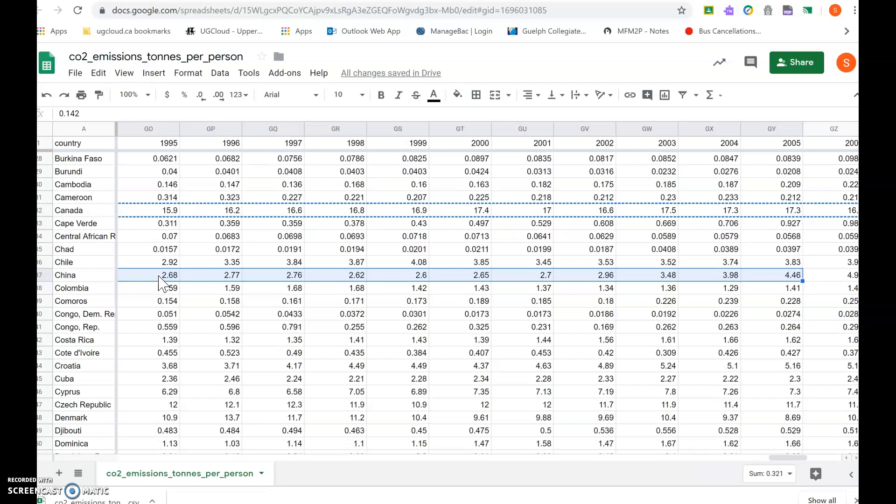
key("shift+Left")
key("shift+Left")
key("shift+Left")
key("shift+Right")
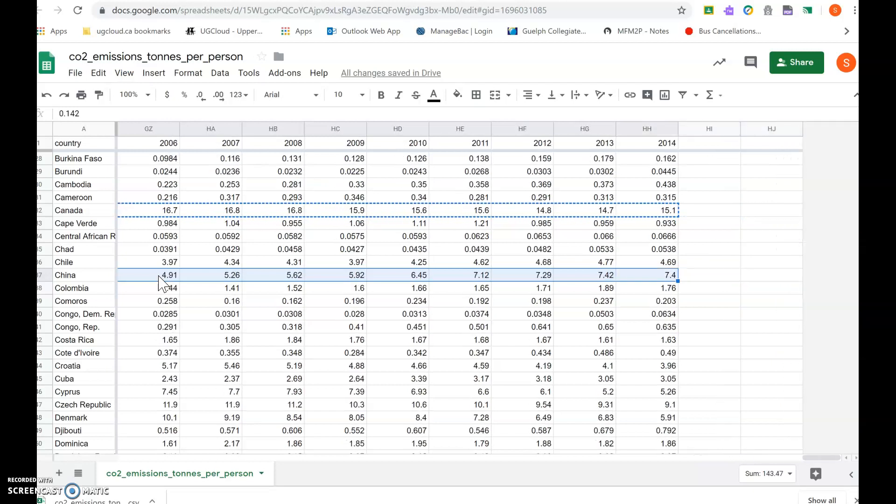
key("ctrl+c")
Return to the untitled spreadsheet, confirm the China heading and paste China's copied values starting at C3.
key("ctrl+Tab")
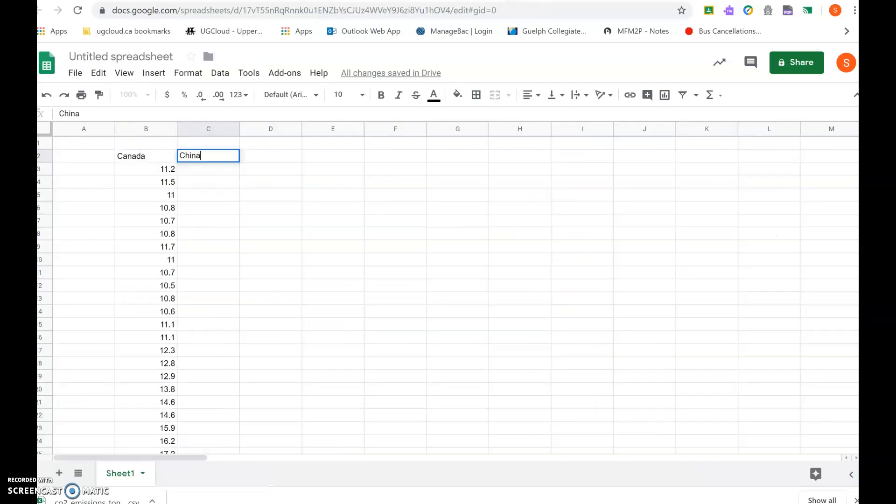
key("Return")
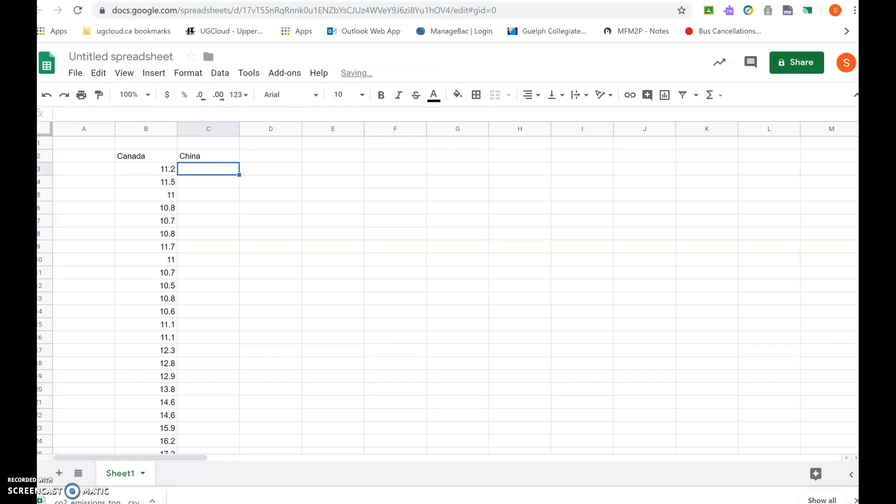
key("ctrl+v")
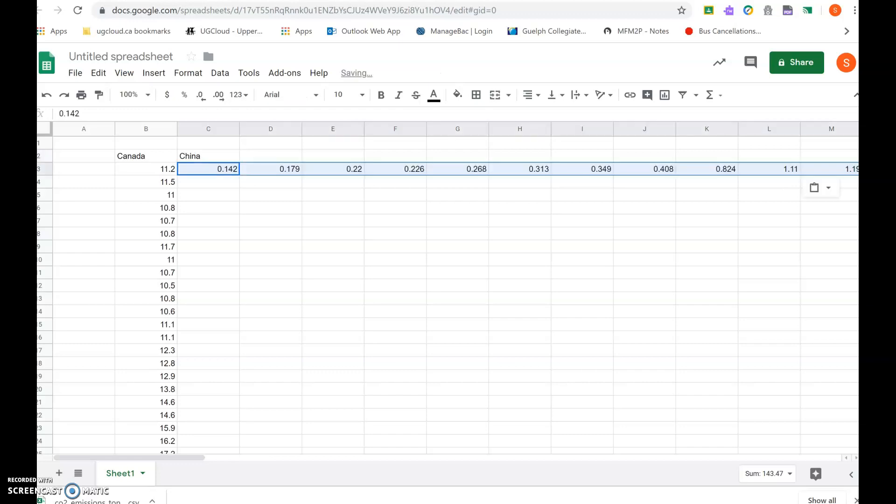
Copy the pasted row of China's values and paste it transposed from C3 down column C.
key("ctrl+c")
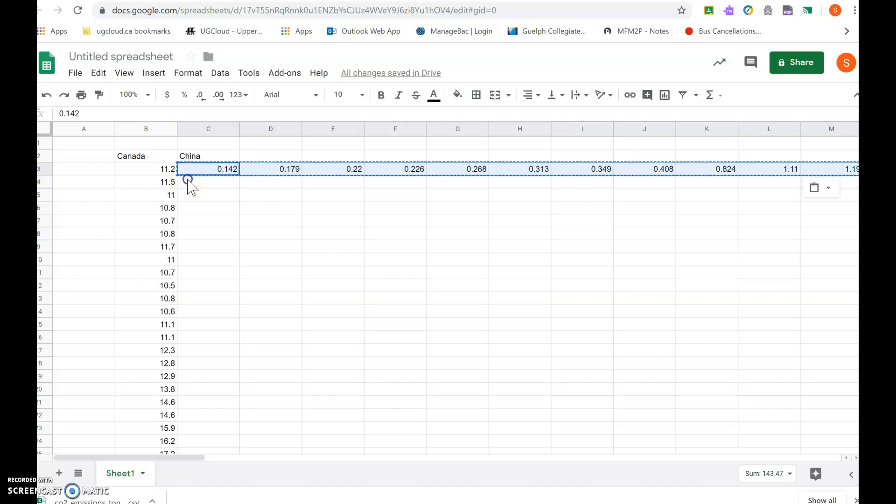
left_click(195, 169)
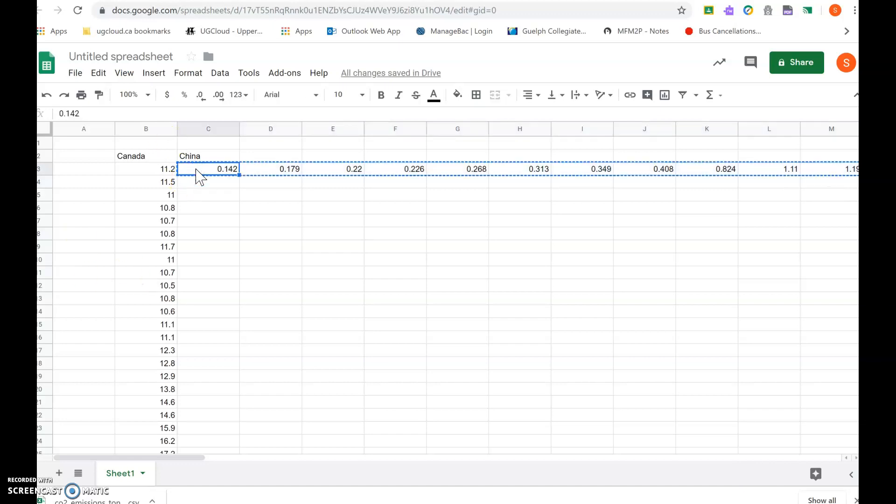
right_click(197, 171)
left_click(268, 154)
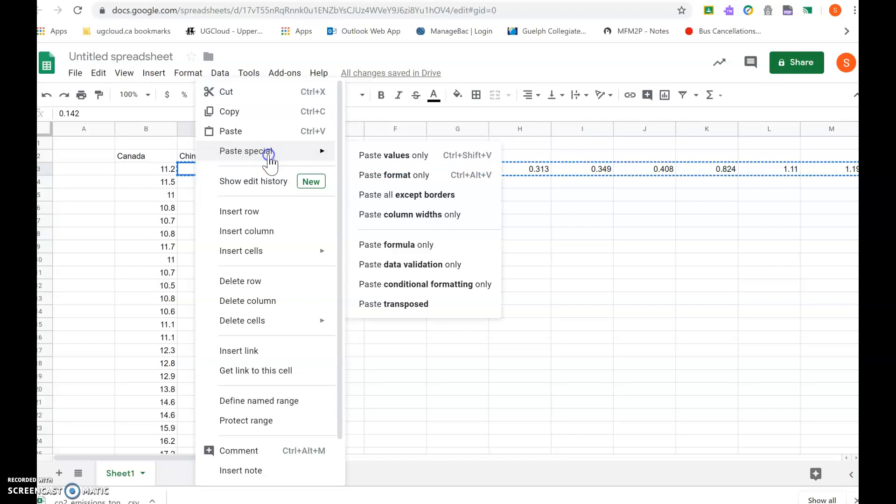
left_click(394, 303)
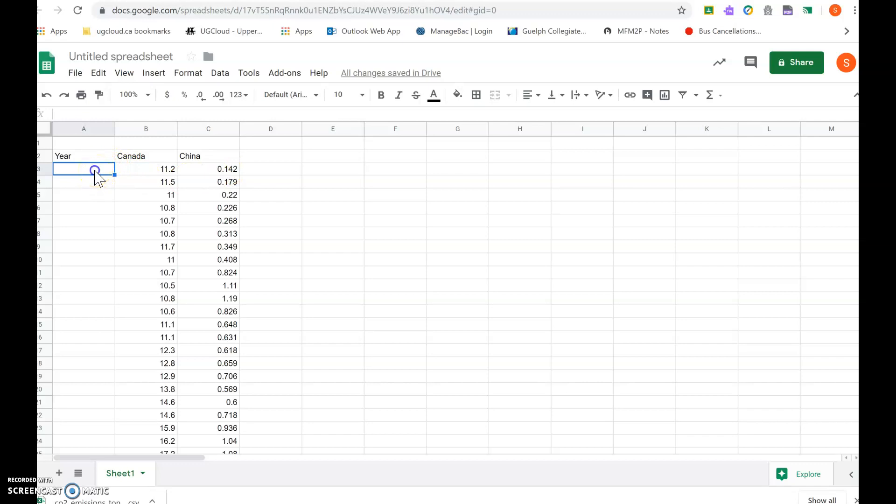
Enter 1950 in A3 and 1951 in A4 under the Year heading.
type("1950")
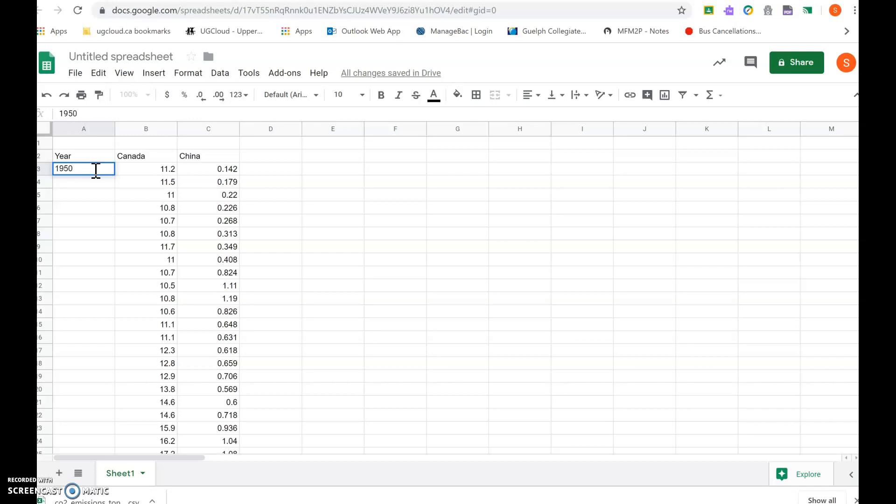
key("Return")
type("1951")
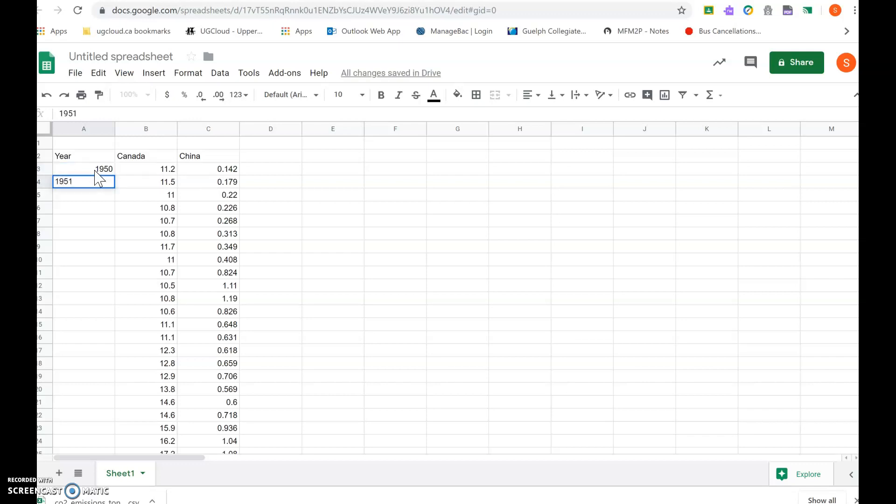
key("Return")
Extend the 1950 and 1951 year series down column A to 2014 in row 67, matching the emissions data.
left_click(93, 170)
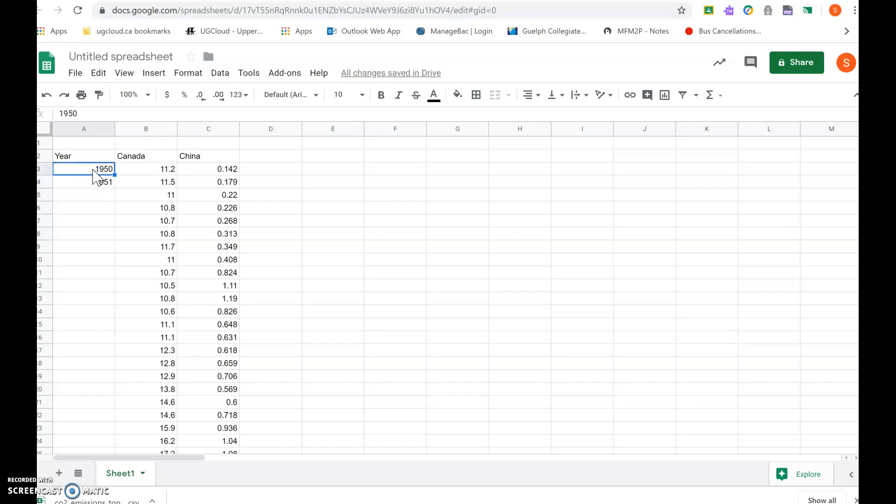
left_click_drag(92, 170, 118, 187)
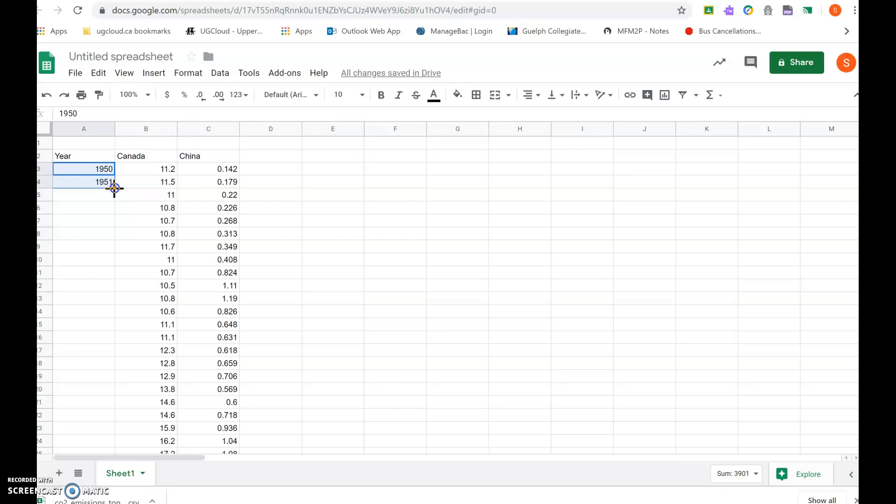
left_click_drag(115, 188, 120, 400)
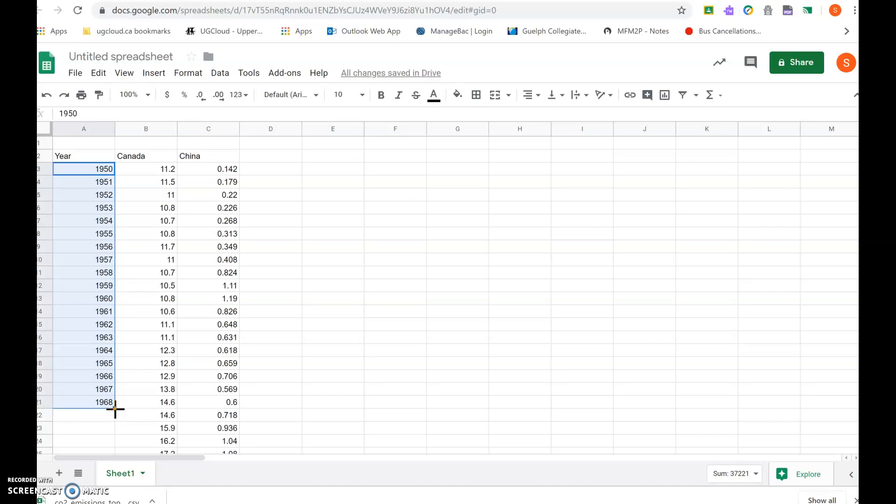
left_click_drag(115, 409, 128, 176)
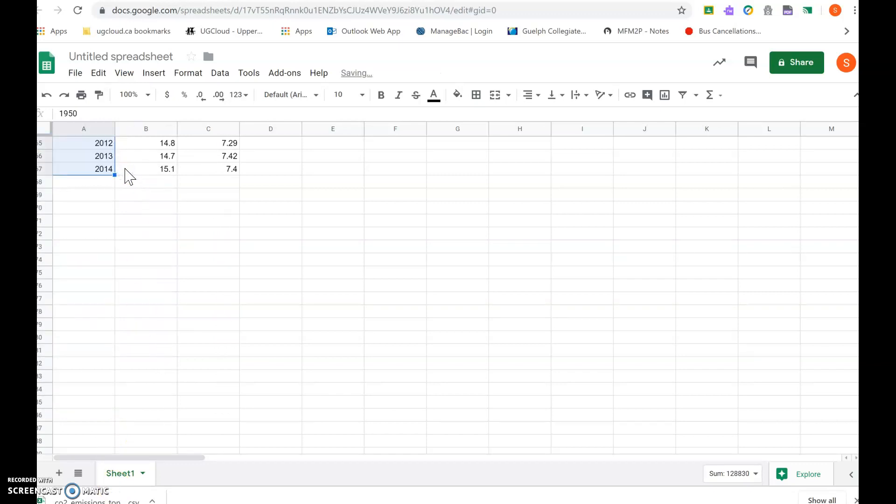
Center-align the whole emissions table horizontally, from the Year heading in A2 through the China value for 2014 in C67.
scroll(126, 176, "up", 2)
scroll(125, 176, "up", 15)
key("ctrl+c")
left_click(97, 157)
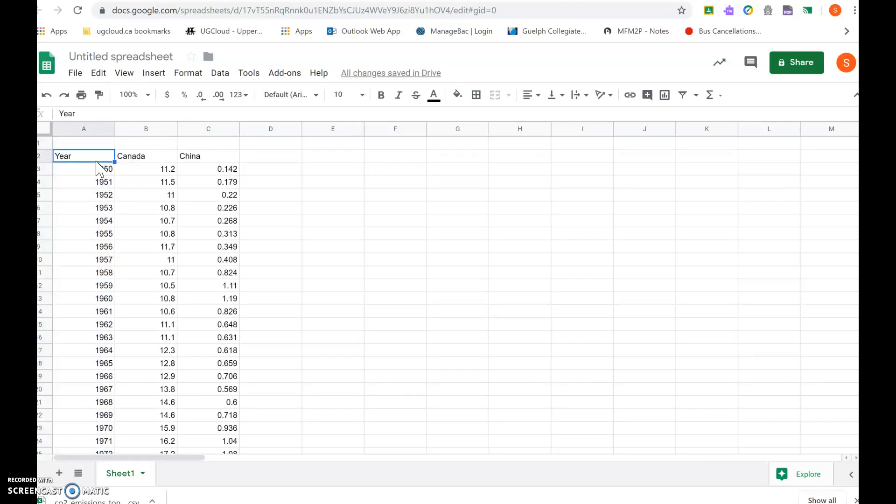
key("shift+Right")
key("shift+Right")
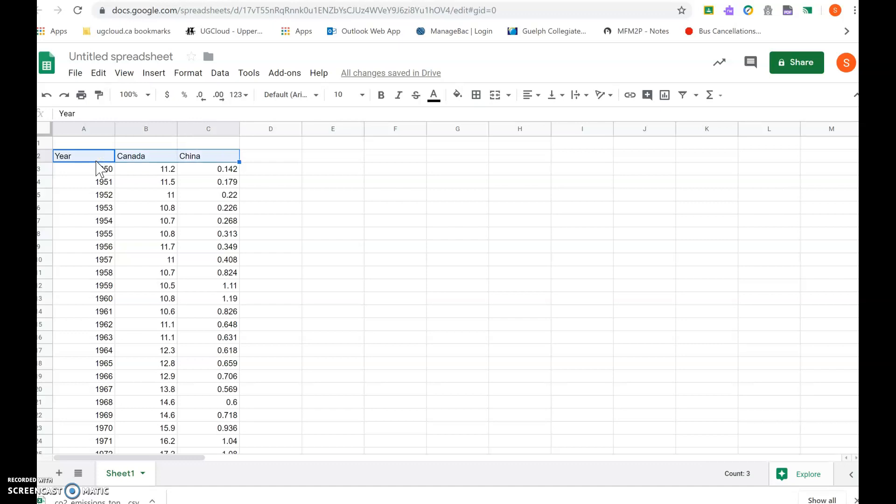
key("shift+Down")
key("shift+Down")
key("shift+Down")
key("shift+Down")
key("shift+Down")
key("shift+Down")
key("shift+Down")
key("shift+Down")
key("shift+Down")
key("shift+Down")
key("shift+Down")
key("shift+Down")
key("shift+Down")
key("shift+Down")
key("shift+Down")
key("shift+Down")
key("shift+Down")
key("shift+Down")
key("shift+Down")
key("shift+Down")
key("shift+Down")
key("shift+Down")
key("shift+Down")
key("shift+Down")
key("shift+Down")
key("shift+Down")
key("shift+Down")
key("shift+Down")
key("shift+Down")
key("shift+Down")
key("shift+Down")
key("shift+Down")
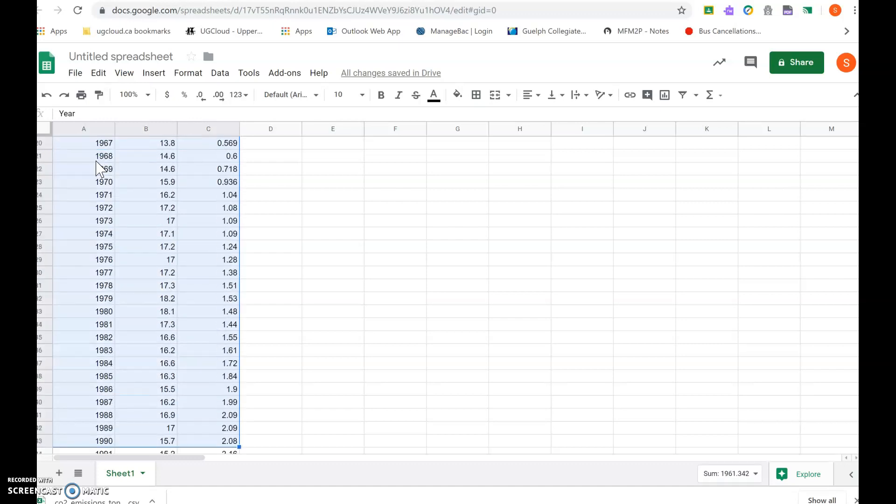
key("shift+Down")
key("shift+Down")
key("shift+Down")
key("shift+Down")
key("shift+Down")
key("shift+Down")
key("shift+Down")
key("shift+Down")
key("shift+Down")
key("shift+Down")
key("shift+Down")
key("shift+Down")
key("shift+Down")
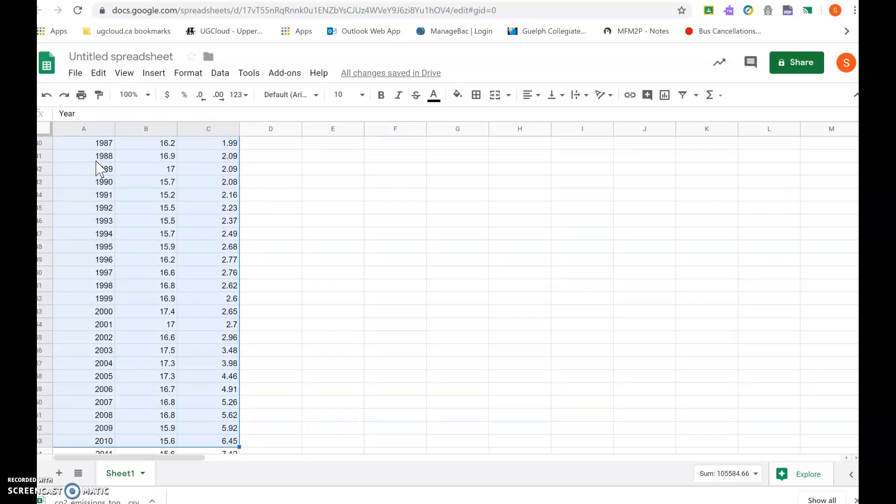
key("shift+Up")
key("shift+Up")
key("shift+Up")
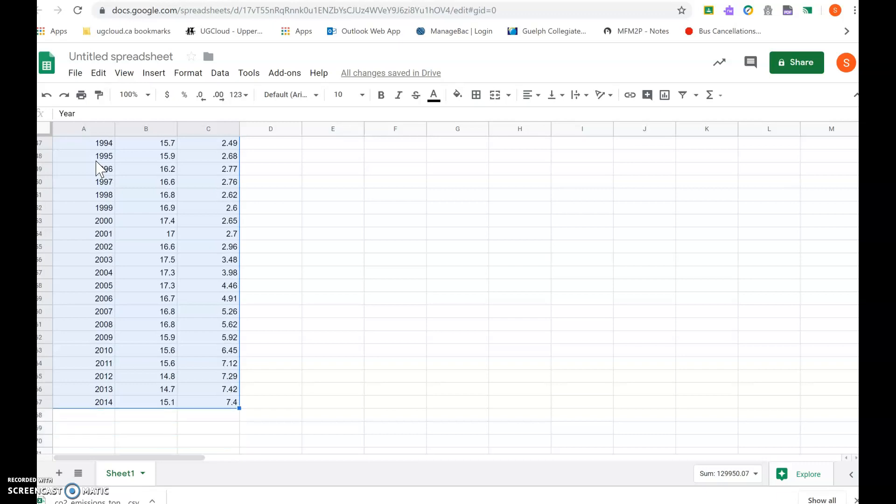
left_click(188, 74)
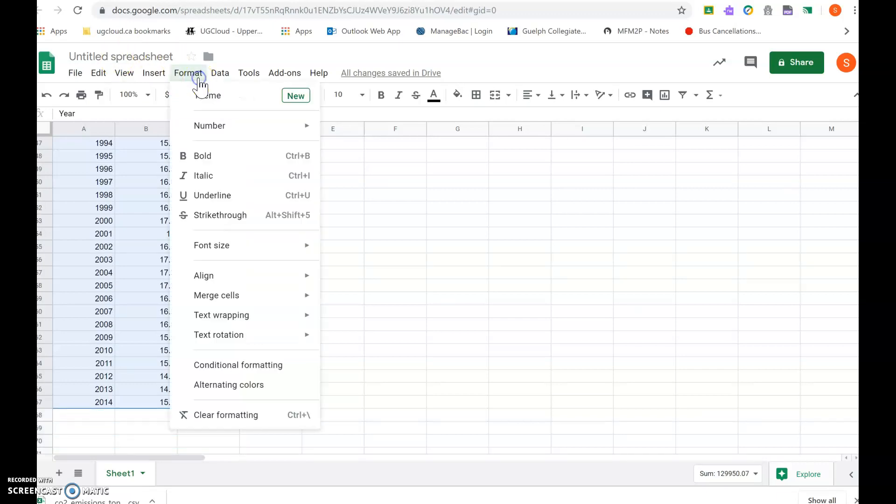
mouse_move(217, 280)
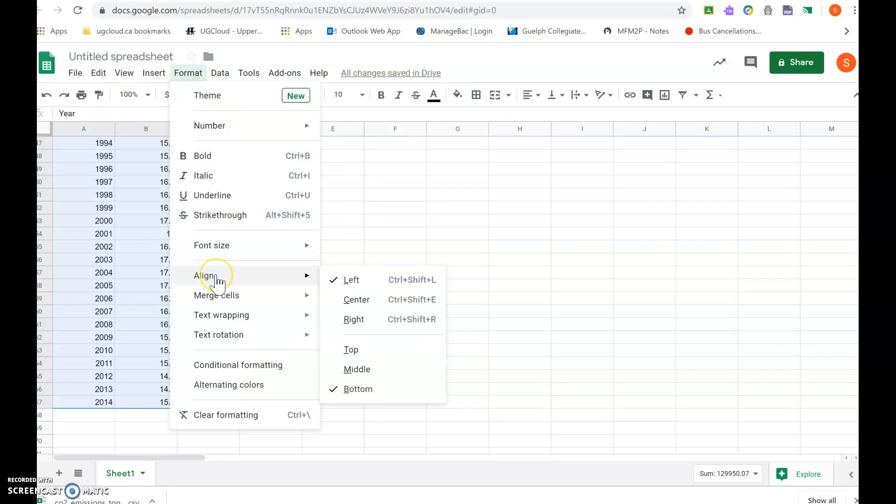
left_click(540, 97)
left_click(545, 116)
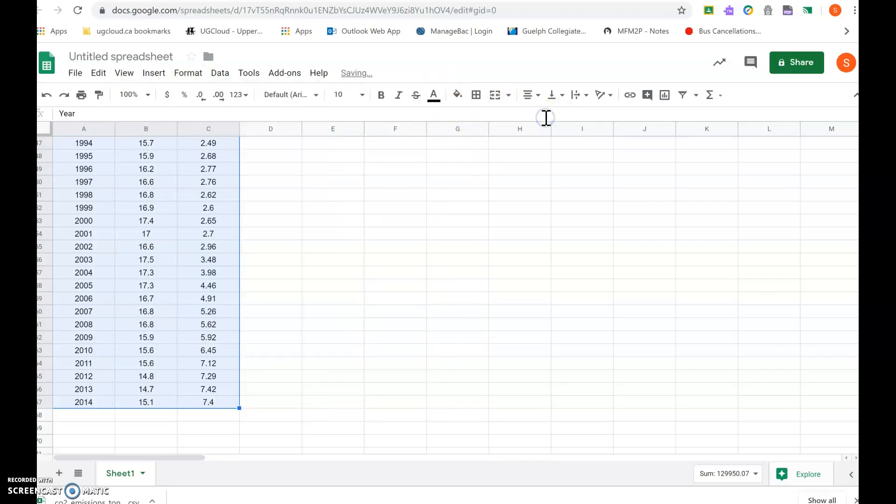
Make the Year, Canada and China headings in A2:C2 bold.
scroll(546, 118, "up", 12)
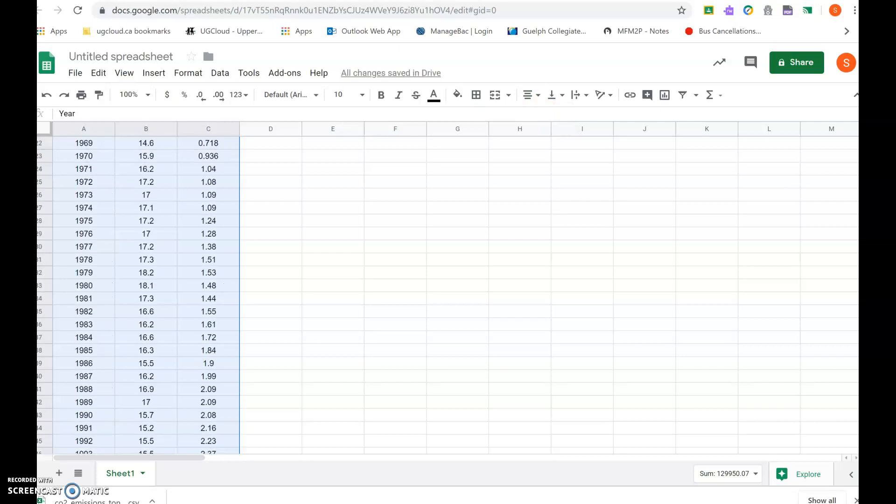
scroll(546, 117, "right", 1)
scroll(448, 294, "up", 1)
scroll(448, 294, "left", 1)
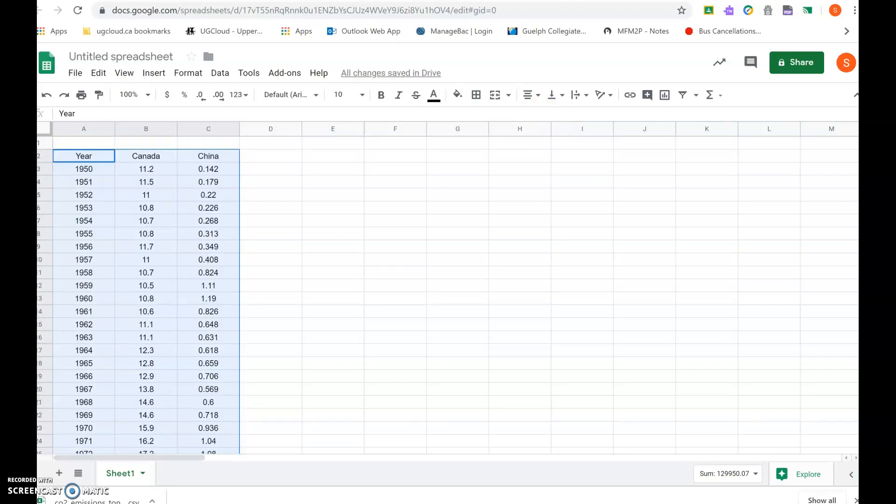
left_click(90, 156)
left_click_drag(95, 155, 199, 161)
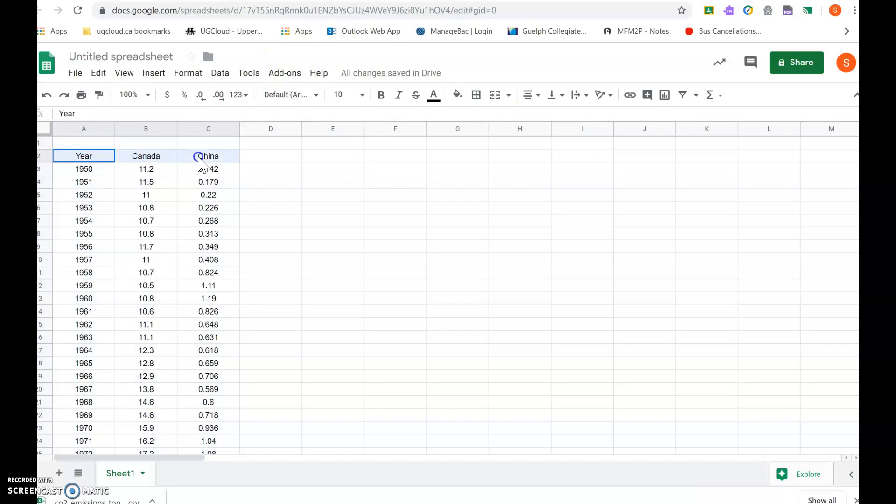
left_click(381, 97)
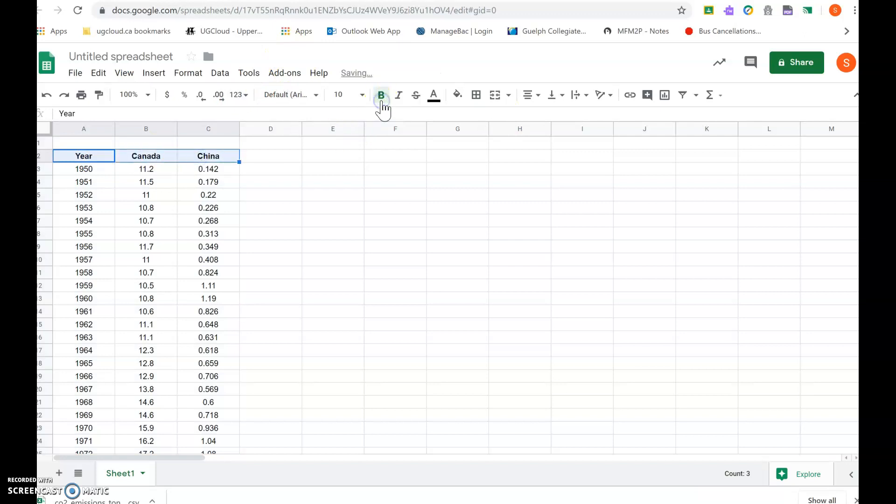